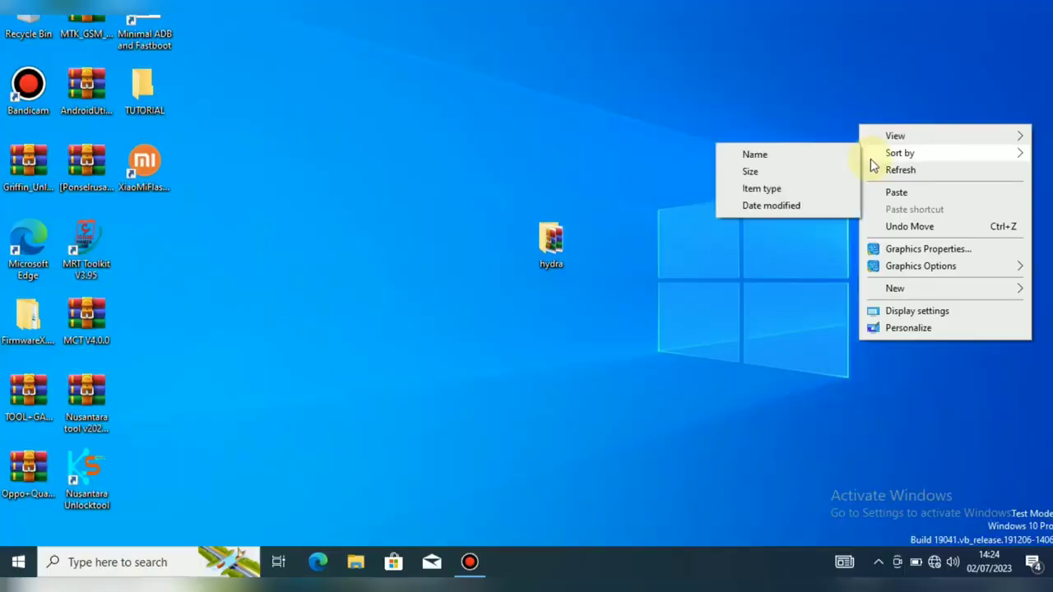
# Open the hydra folder on the desktop and extract the Hydra Tool Crack archive into its own folder
pyautogui.click(874, 169)
pyautogui.doubleClick(569, 254)
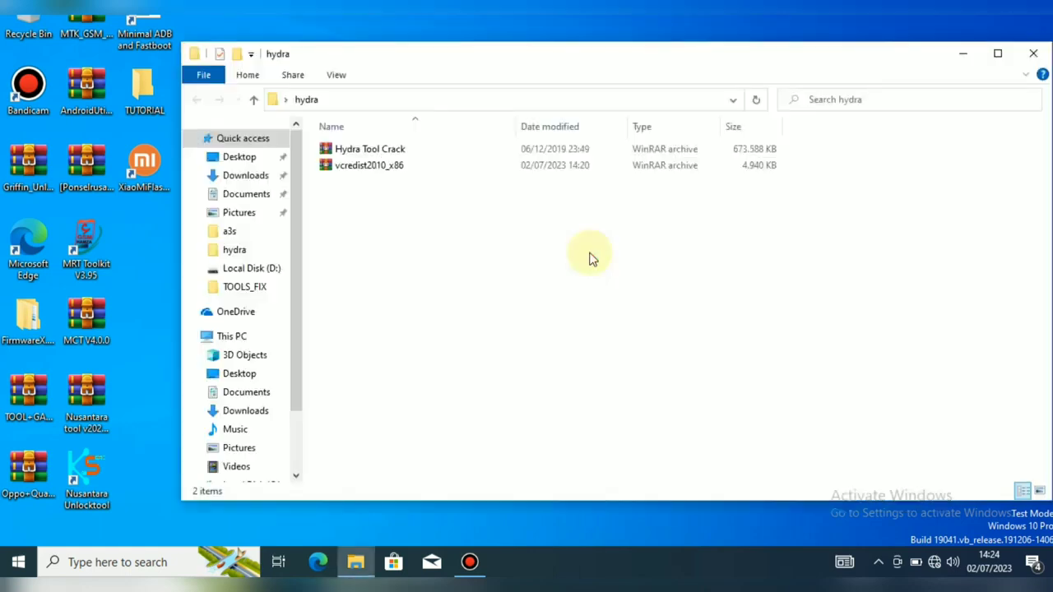
pyautogui.click(359, 155)
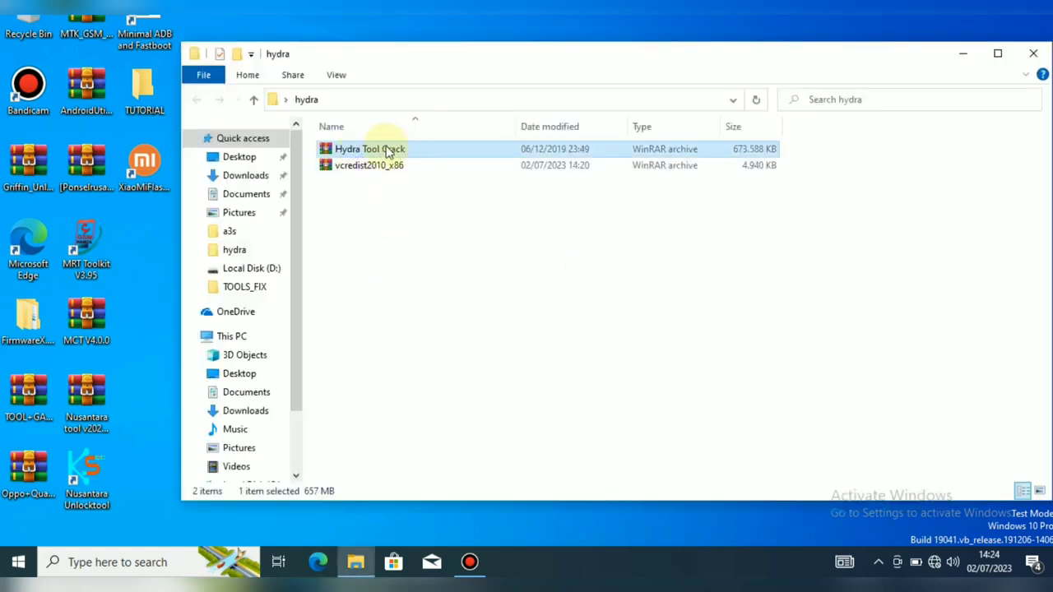
pyautogui.rightClick(396, 149)
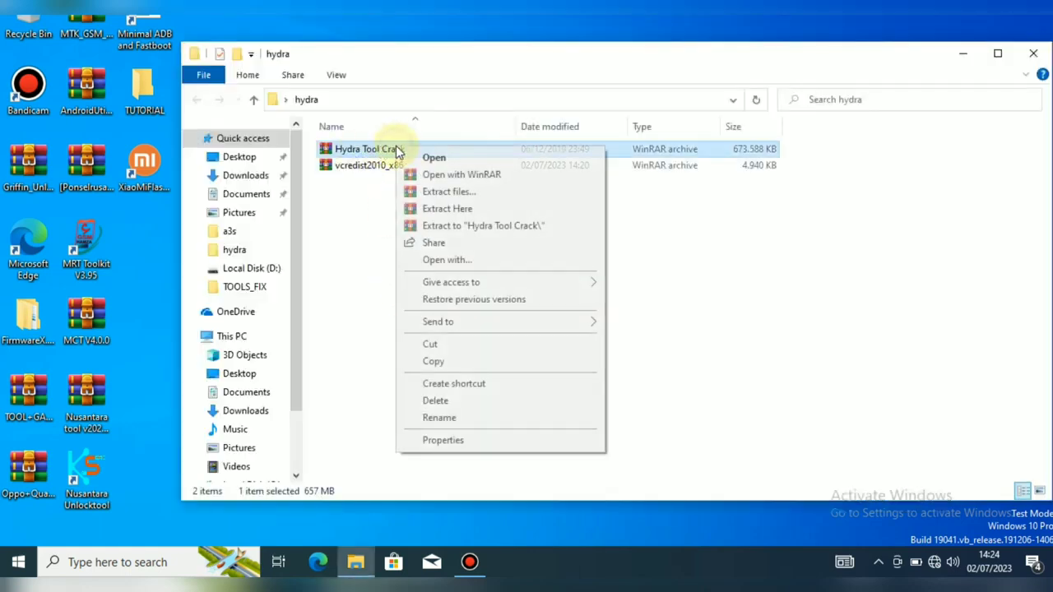
pyautogui.click(451, 226)
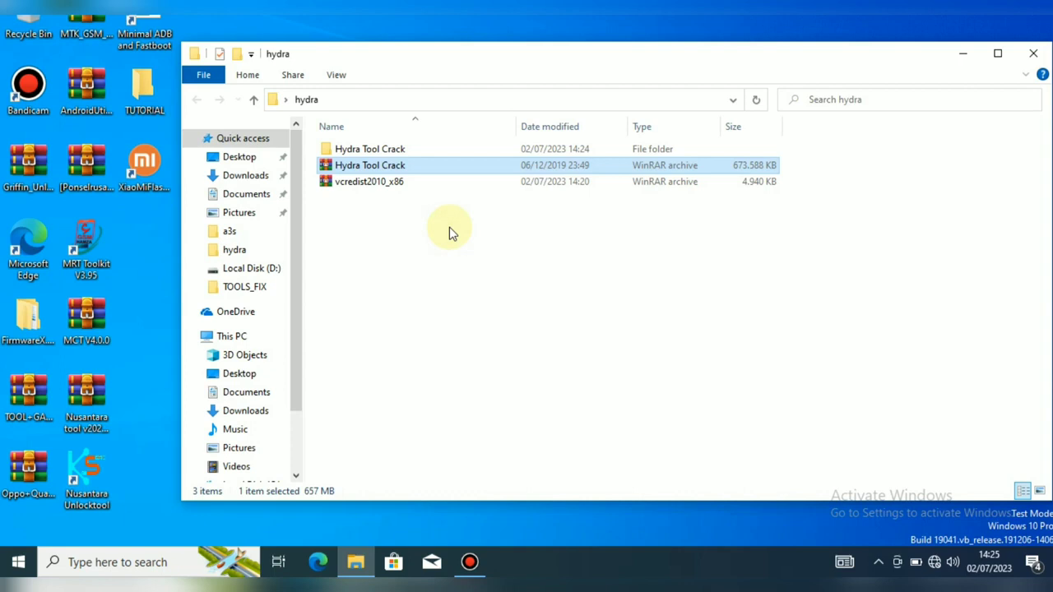
# Open the extracted Hydra Tool Crack folder and its inner folder, and run the Hydra Tool Crack application as administrator
pyautogui.click(371, 153)
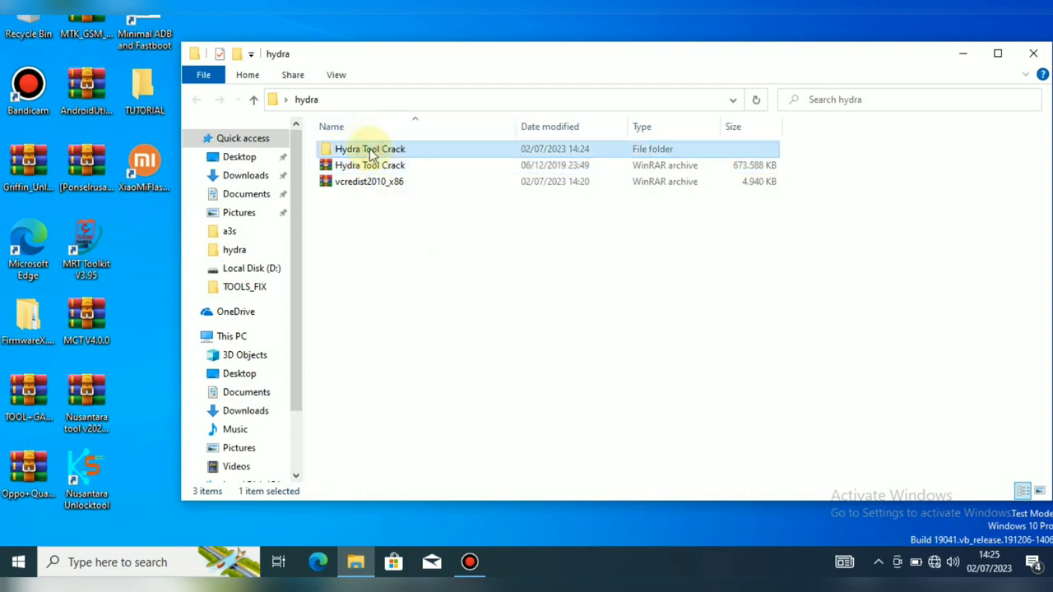
pyautogui.doubleClick(371, 155)
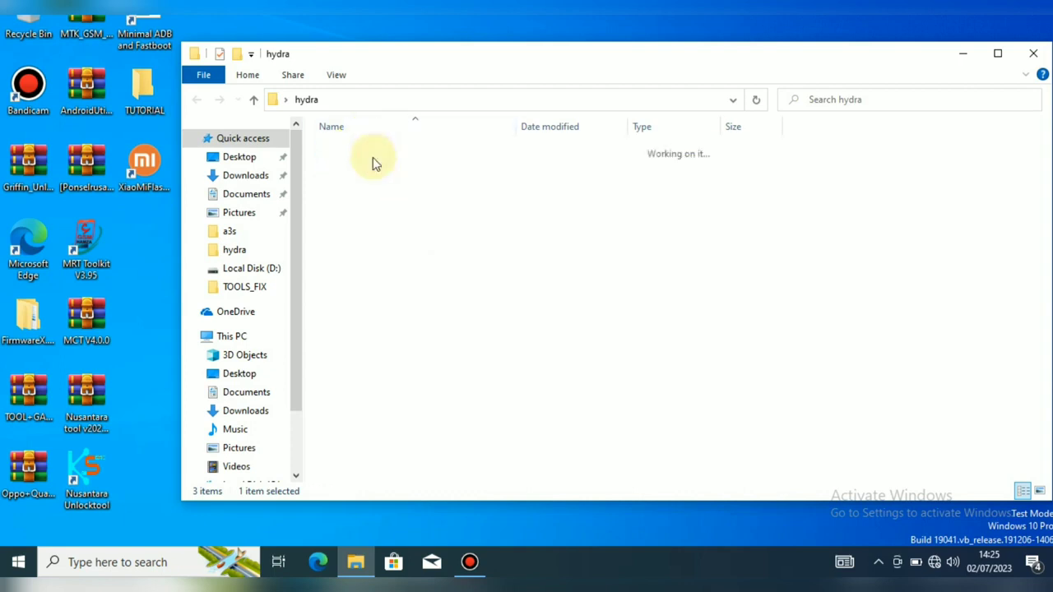
pyautogui.click(354, 152)
pyautogui.doubleClick(354, 152)
pyautogui.rightClick(517, 255)
pyautogui.click(562, 315)
pyautogui.click(345, 156)
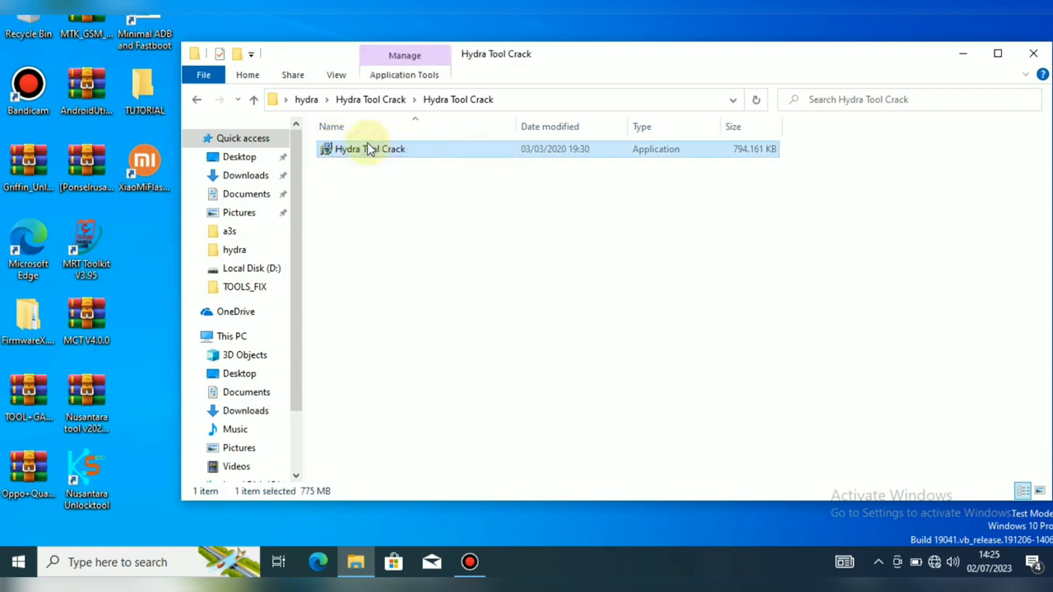
pyautogui.rightClick(372, 150)
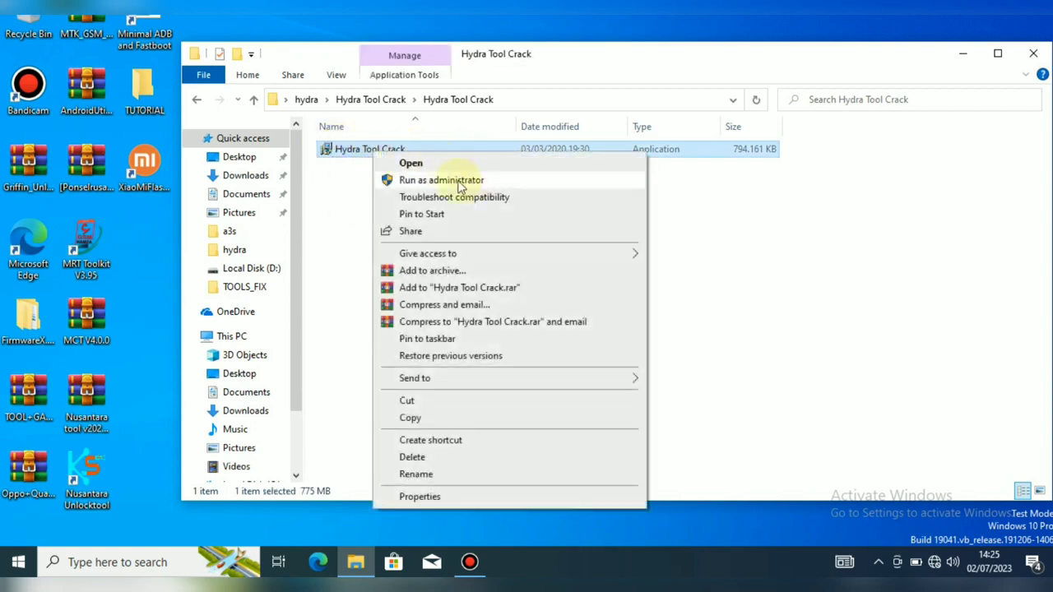
pyautogui.click(424, 182)
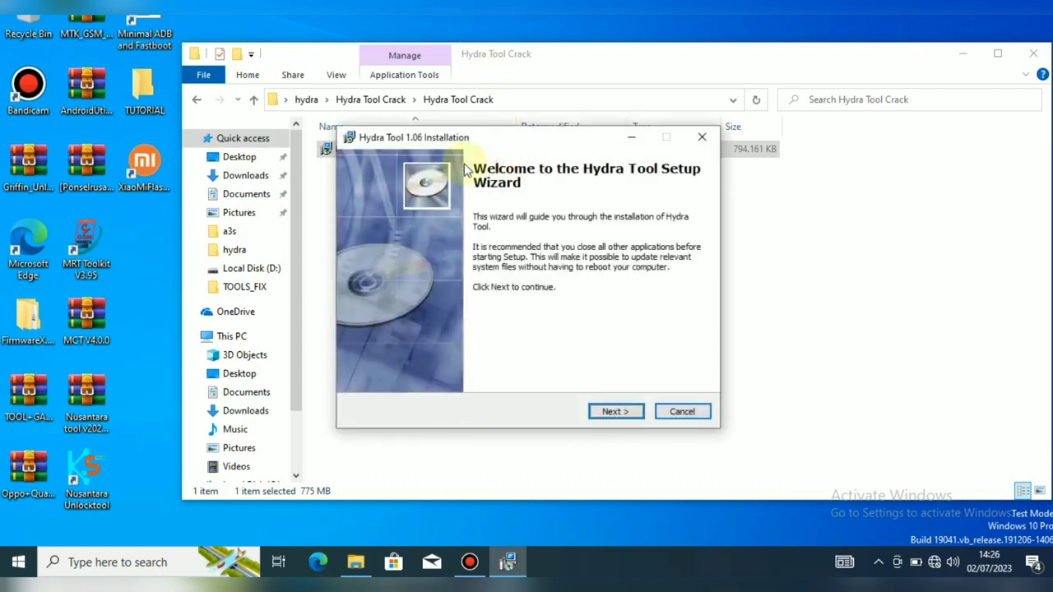
# Complete the Hydra Tool 1.06 setup using the installation password, with Launch Hydra Tool and Visit product web site unchecked at the end
pyautogui.click(601, 415)
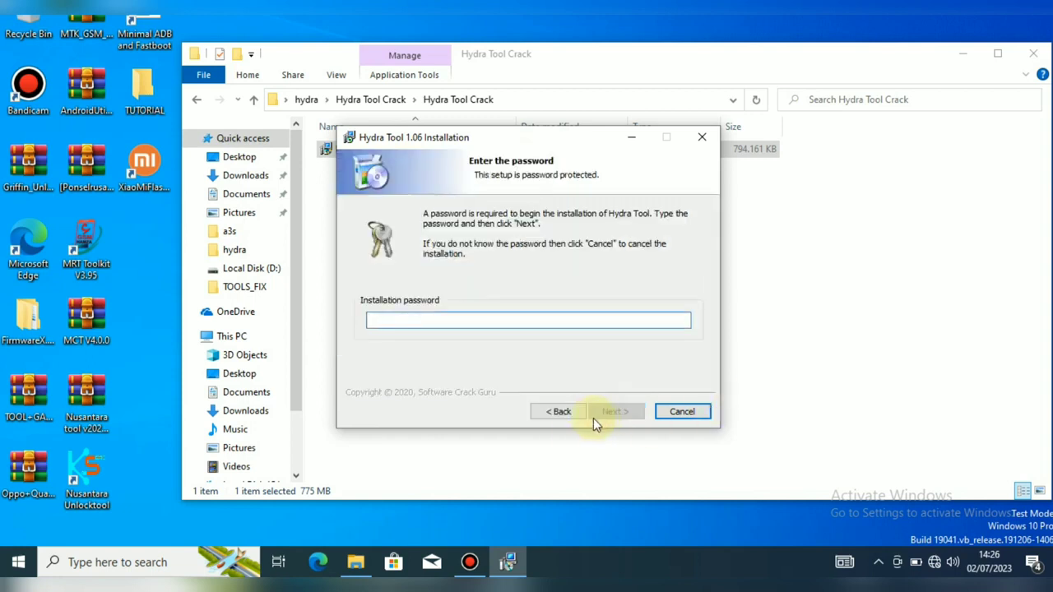
pyautogui.click(621, 416)
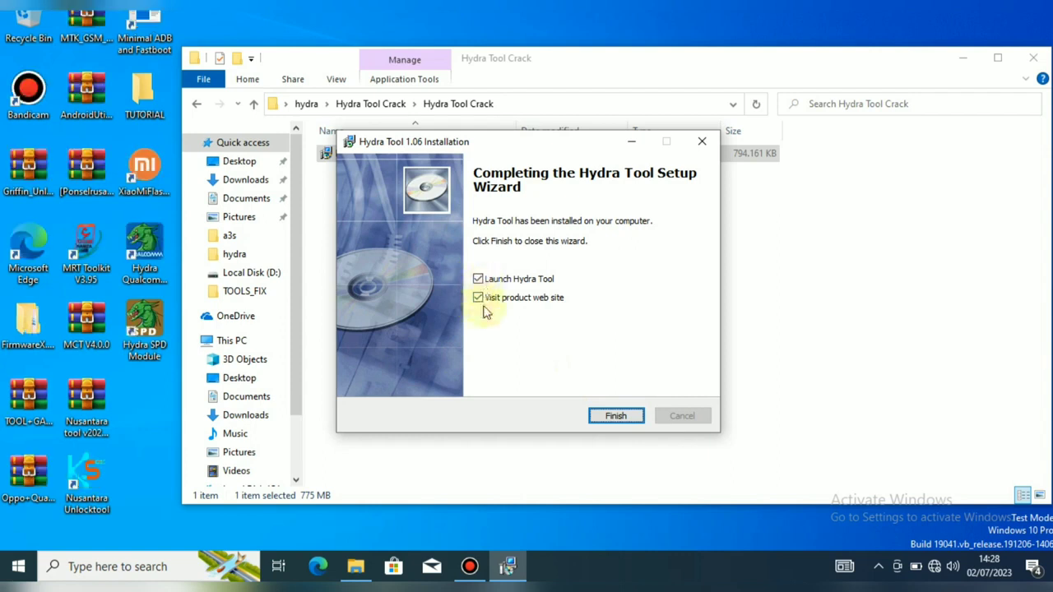
pyautogui.click(478, 280)
pyautogui.click(478, 297)
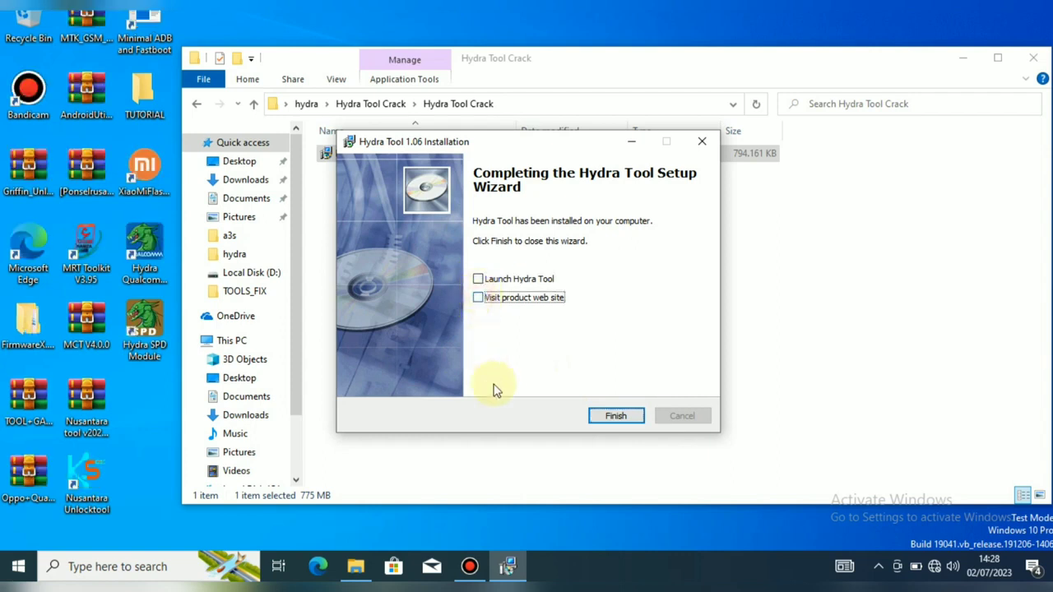
pyautogui.click(615, 417)
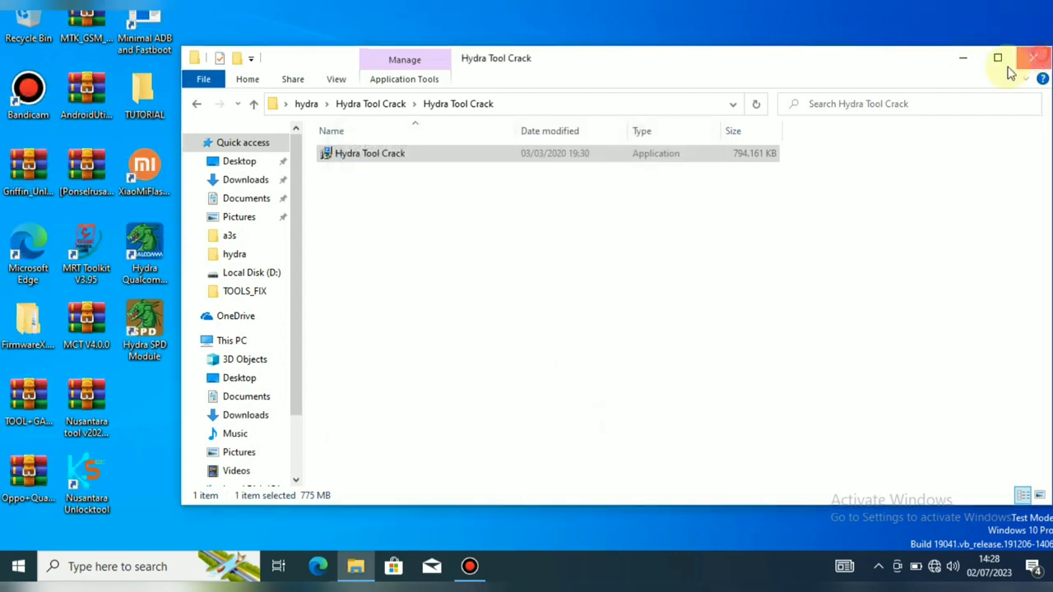
# Close the folder window and move the hydra folder and the two Hydra module shortcuts apart from the other desktop icons
pyautogui.click(1034, 57)
pyautogui.moveTo(545, 266); pyautogui.dragTo(861, 136)
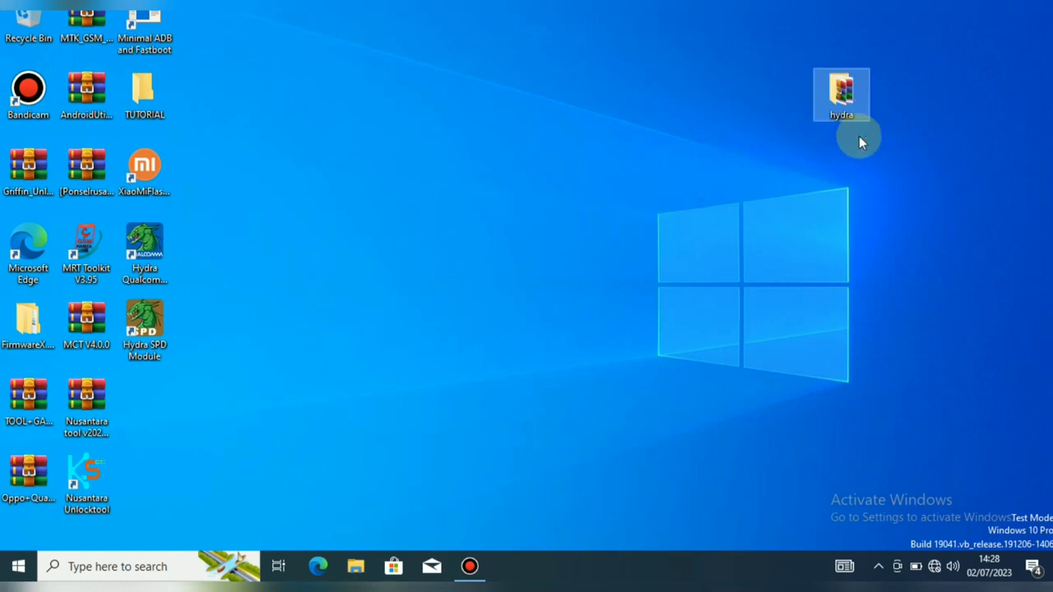
pyautogui.rightClick(669, 130)
pyautogui.rightClick(646, 173)
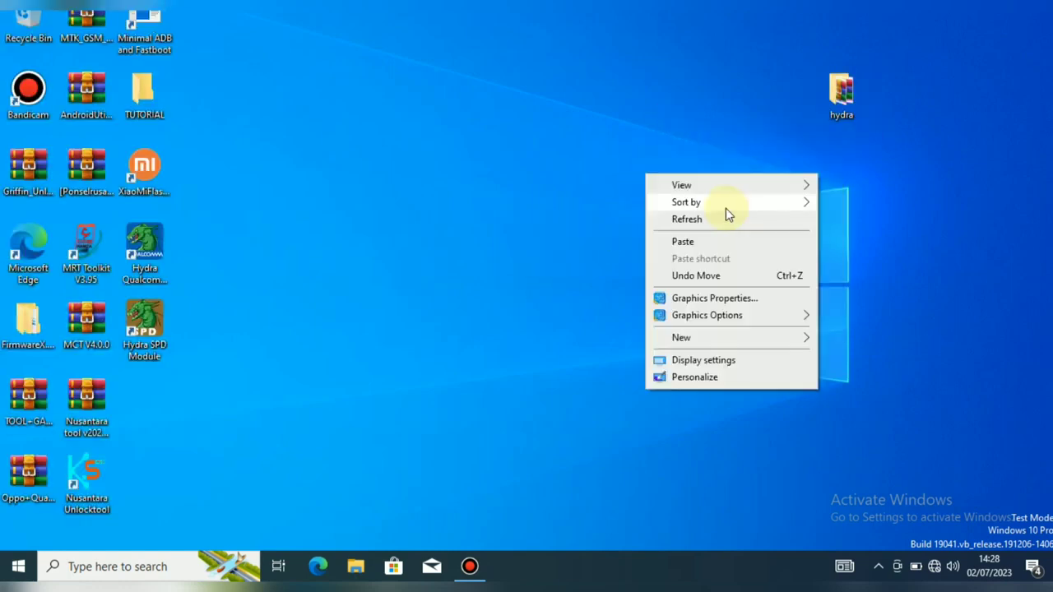
pyautogui.click(728, 219)
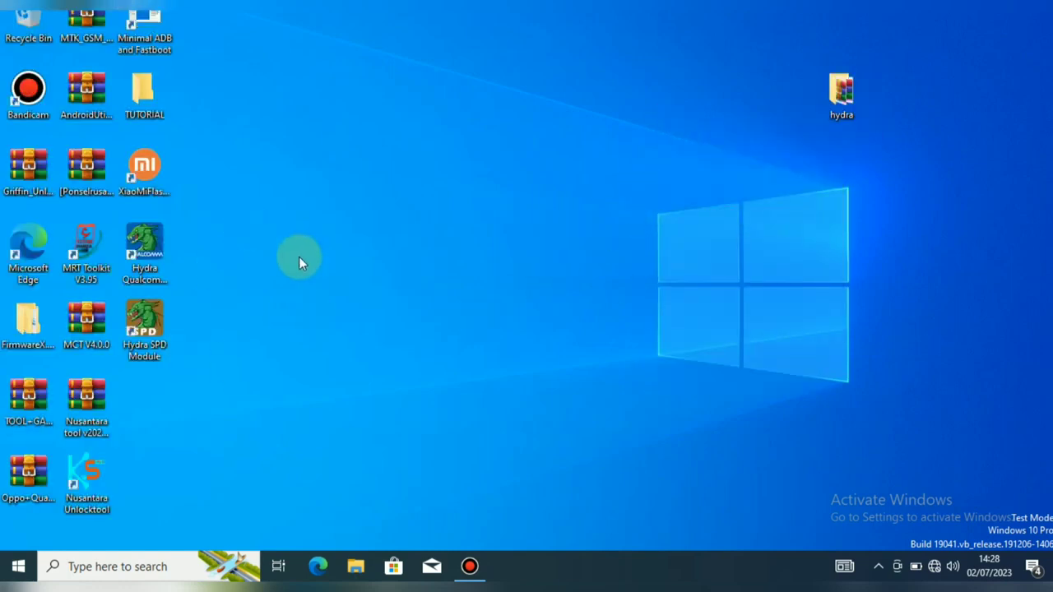
pyautogui.moveTo(144, 245); pyautogui.dragTo(372, 179)
pyautogui.moveTo(146, 333); pyautogui.dragTo(397, 321)
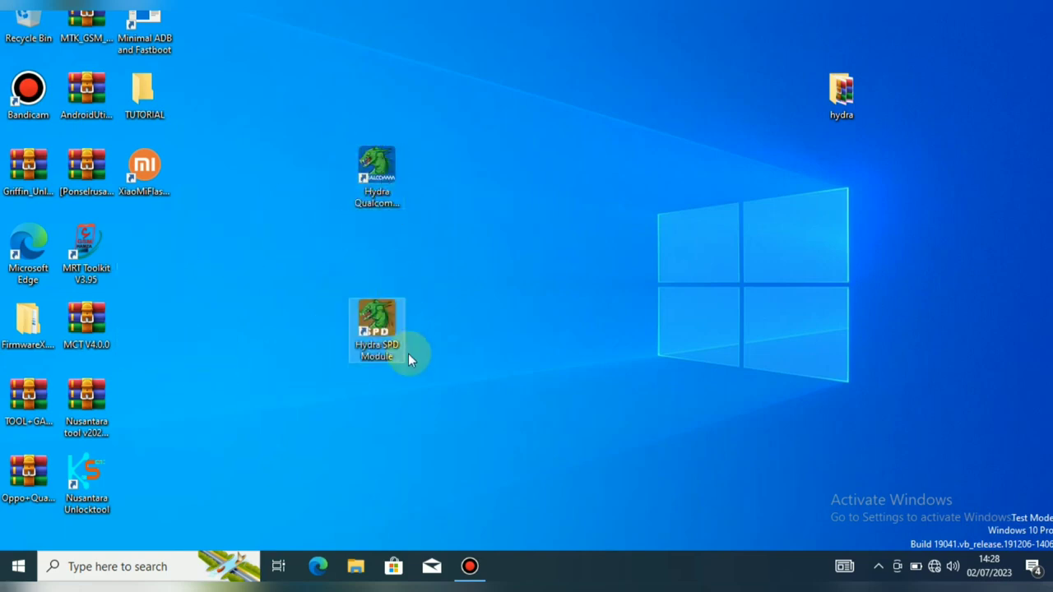
# Try to launch the Hydra Qualcomm Module shortcut as administrator
pyautogui.click(381, 191)
pyautogui.rightClick(380, 191)
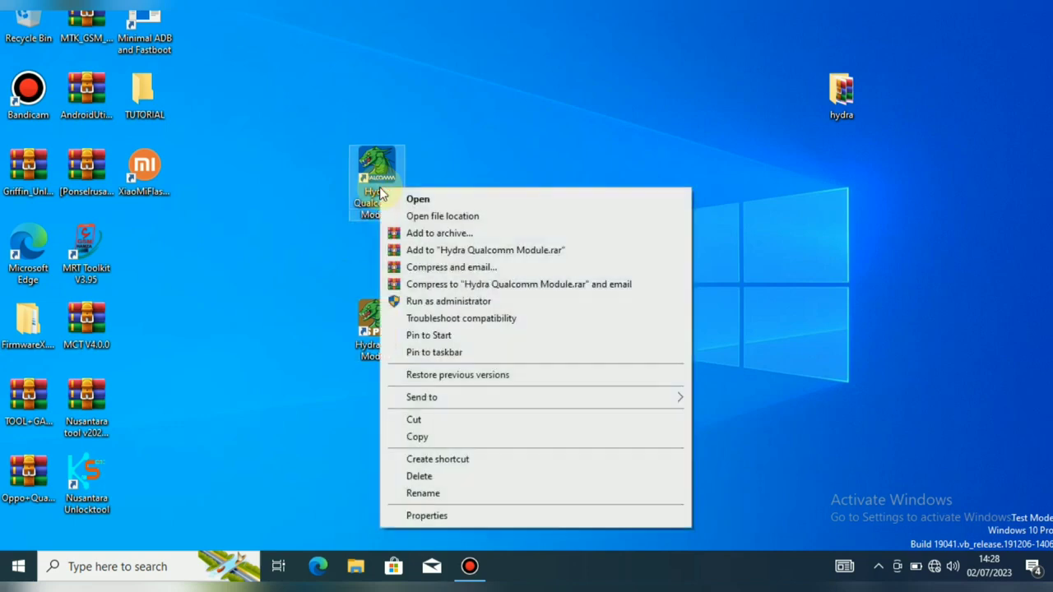
pyautogui.click(428, 305)
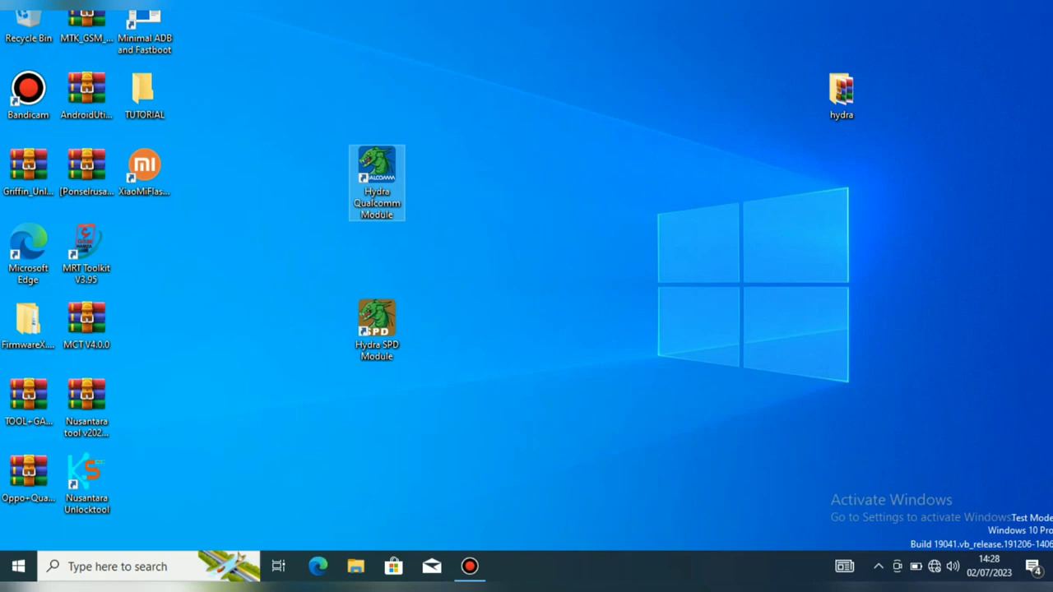
pyautogui.click(448, 395)
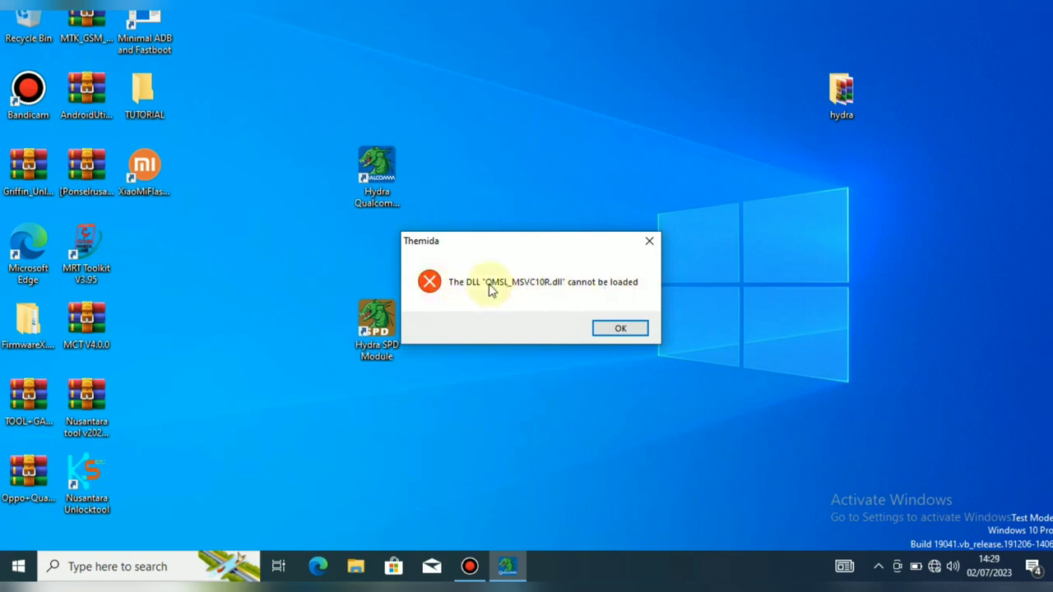
pyautogui.click(617, 330)
pyautogui.rightClick(730, 268)
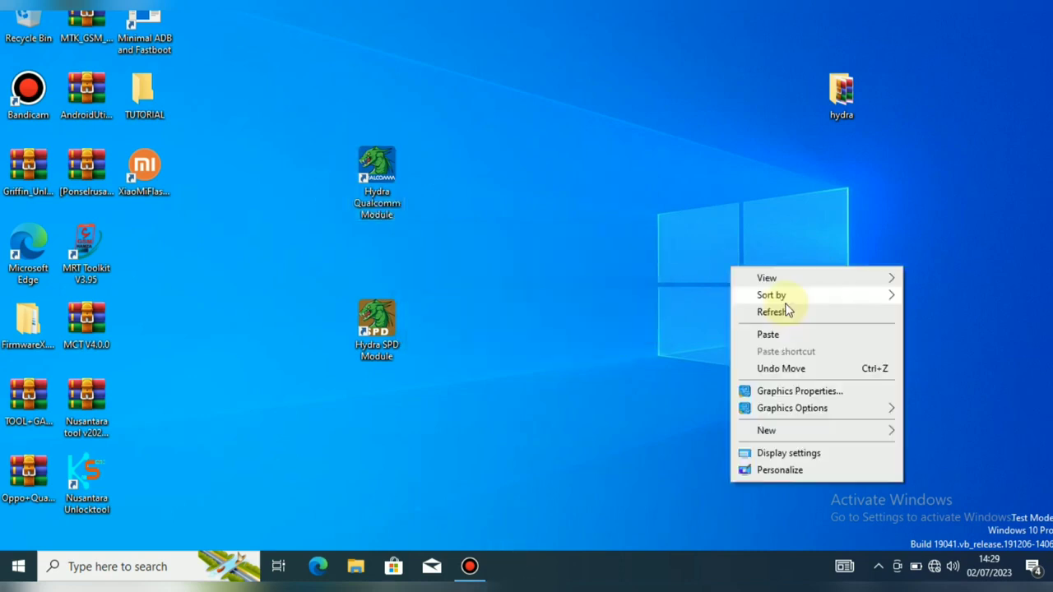
pyautogui.click(759, 312)
pyautogui.rightClick(665, 295)
pyautogui.click(747, 344)
# Open the hydra folder again and extract the vcredist2010_x86 archive into its own folder
pyautogui.doubleClick(837, 92)
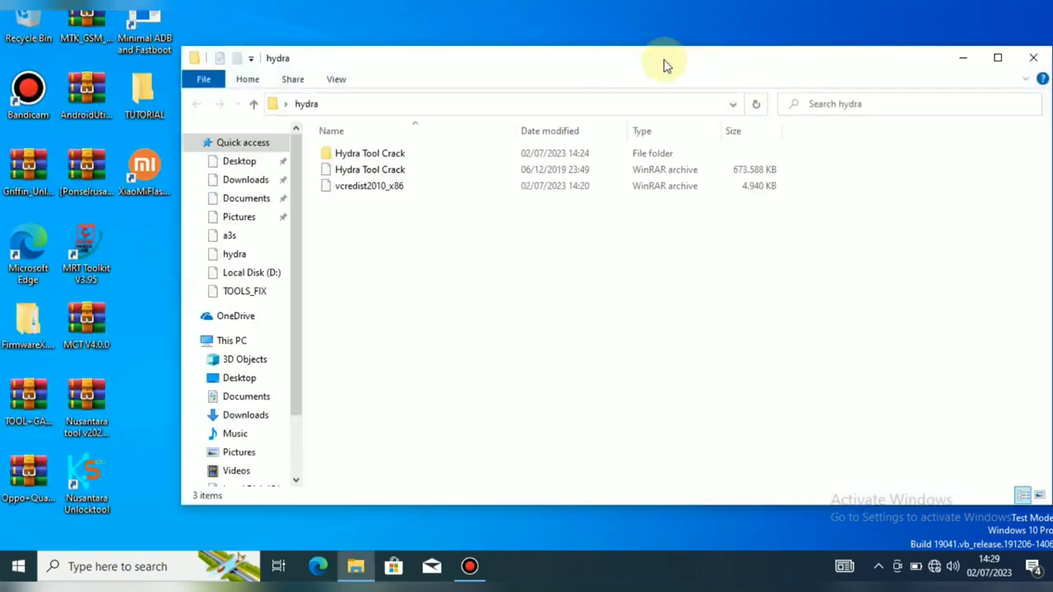
pyautogui.moveTo(665, 66); pyautogui.dragTo(751, 75)
pyautogui.click(480, 200)
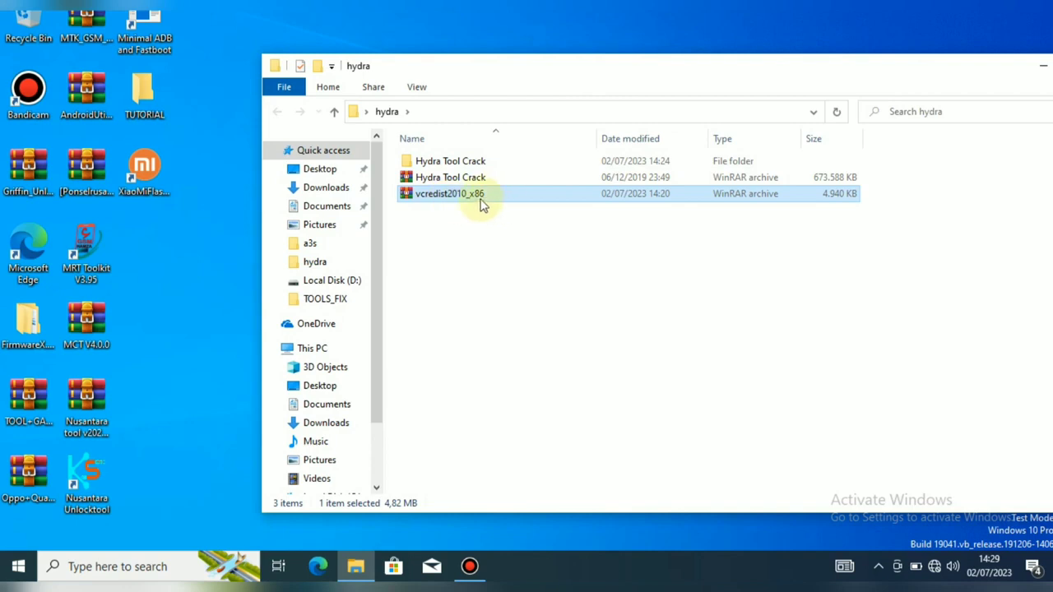
pyautogui.rightClick(470, 205)
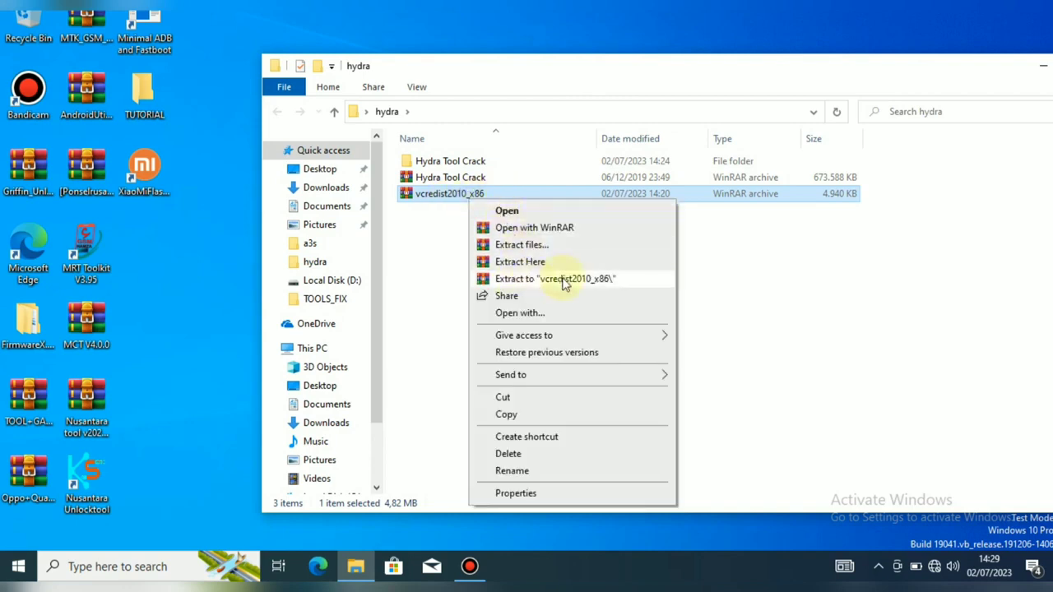
pyautogui.click(505, 280)
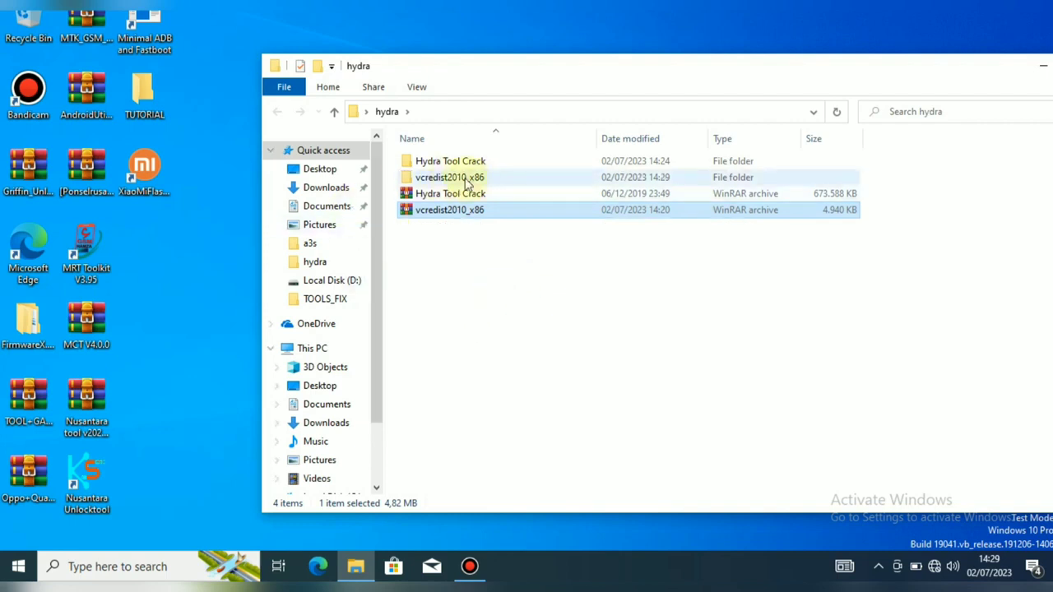
# Open the extracted vcredist2010_x86 folder and run the vcredist2010_x86 application as administrator
pyautogui.click(465, 180)
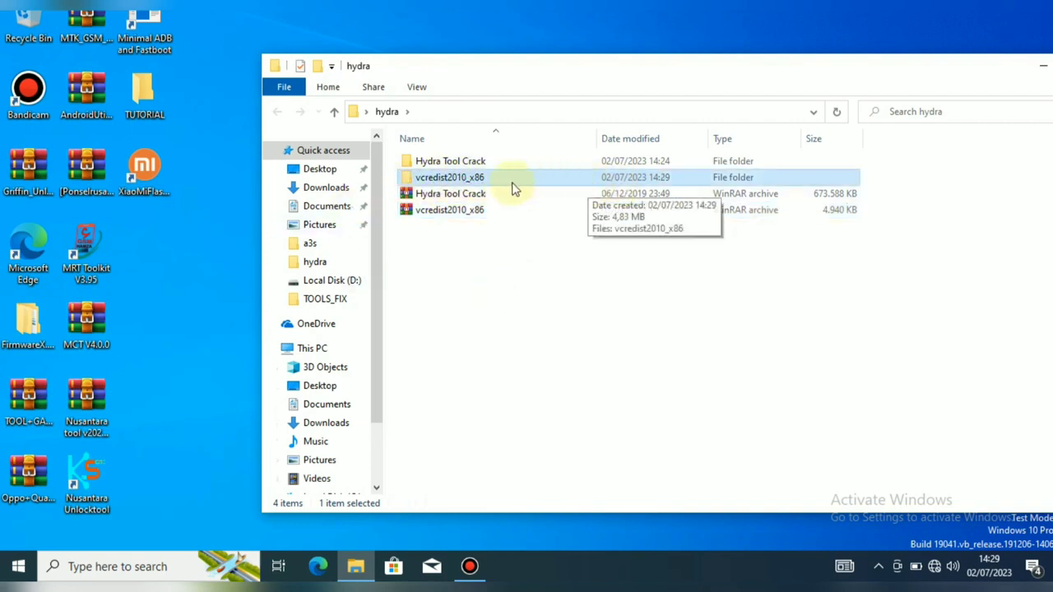
pyautogui.doubleClick(454, 179)
pyautogui.click(447, 165)
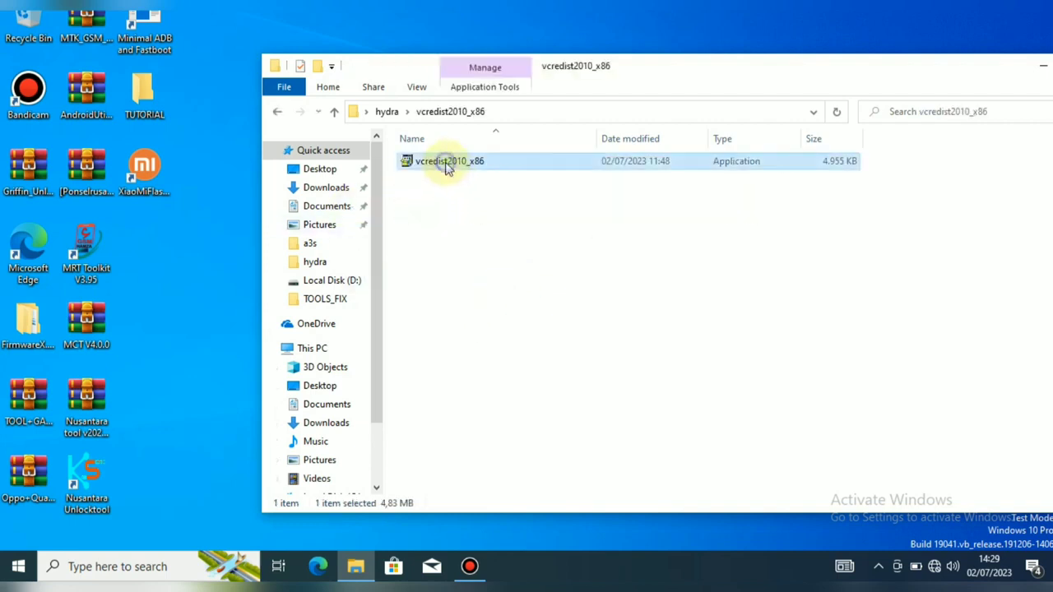
pyautogui.rightClick(446, 163)
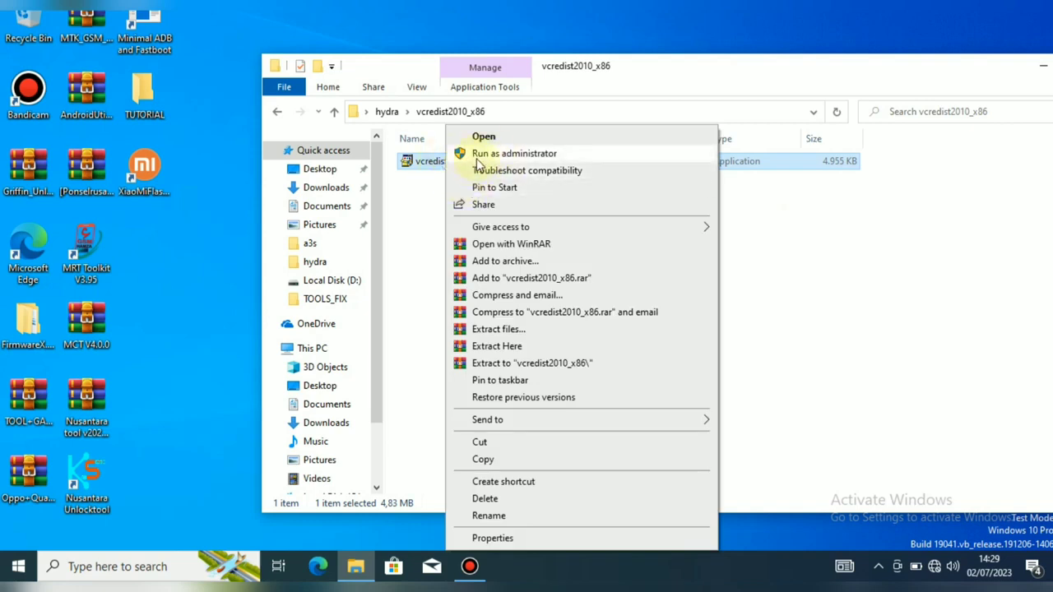
pyautogui.click(481, 156)
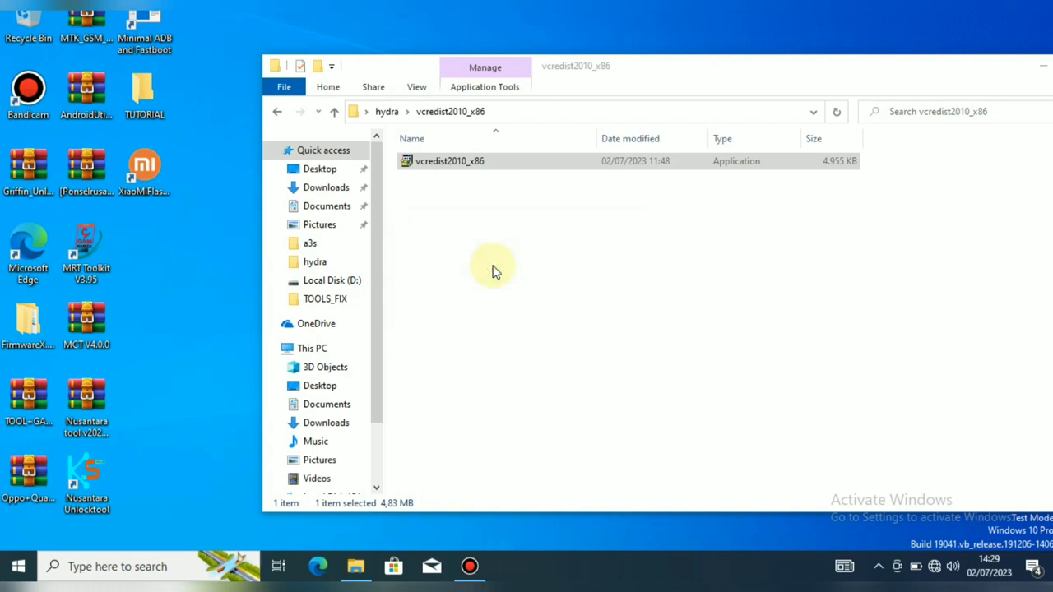
# Accept the license terms, opt in to sending setup information, and install the Microsoft Visual C++ 2010 x86 Redistributable
pyautogui.click(379, 246)
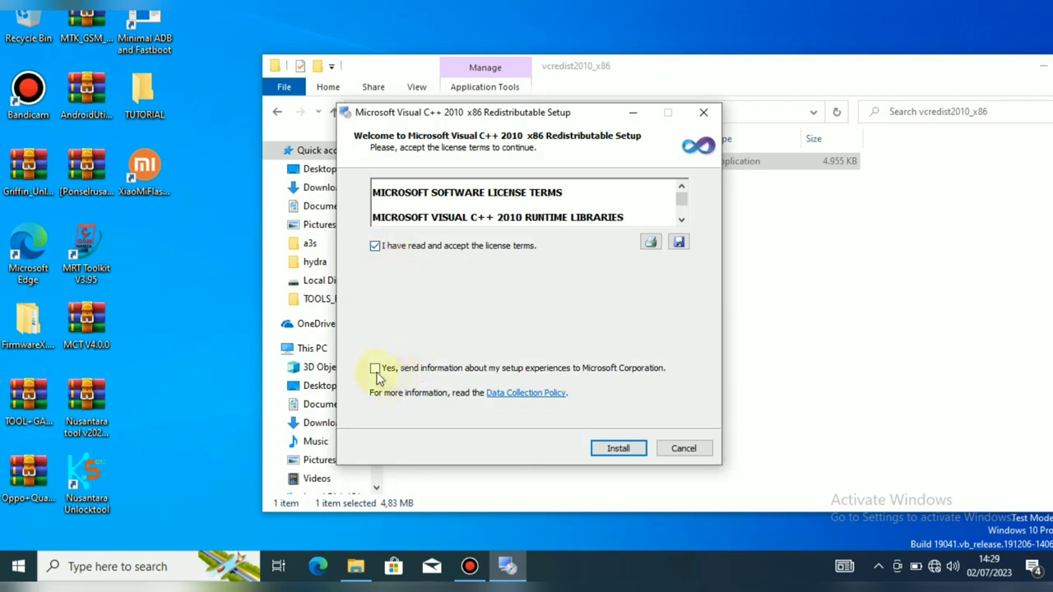
pyautogui.click(376, 369)
pyautogui.click(610, 453)
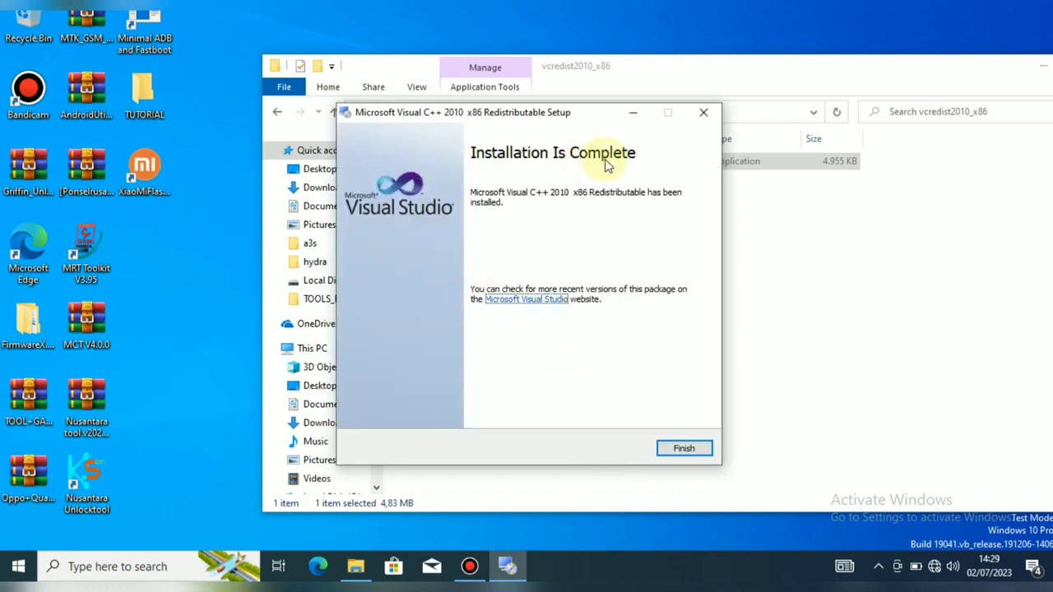
pyautogui.click(679, 450)
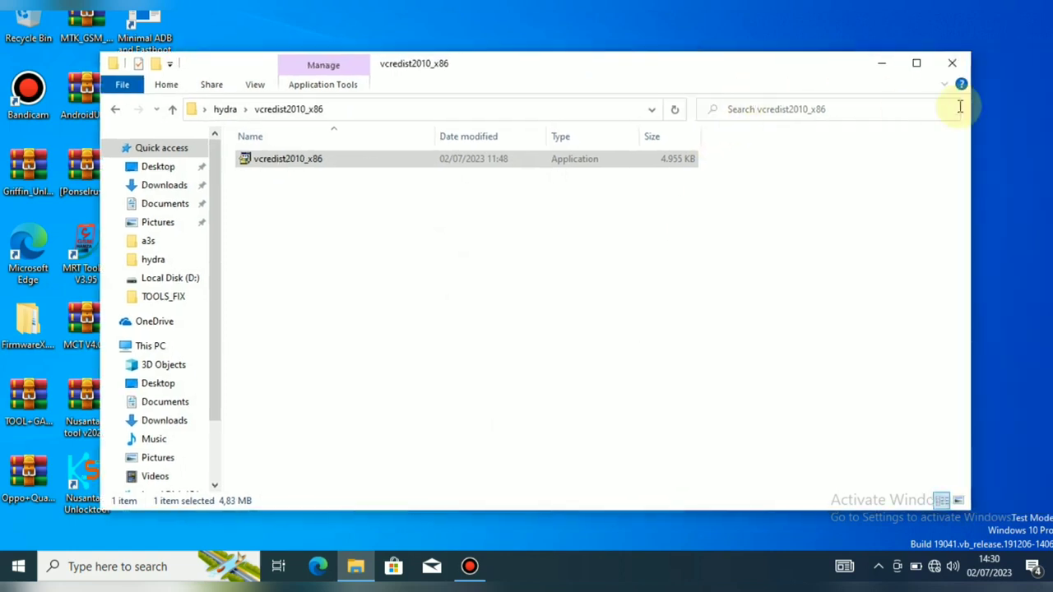
# Close the folder window and launch the Hydra Qualcomm Module from its desktop shortcut as administrator
pyautogui.click(959, 65)
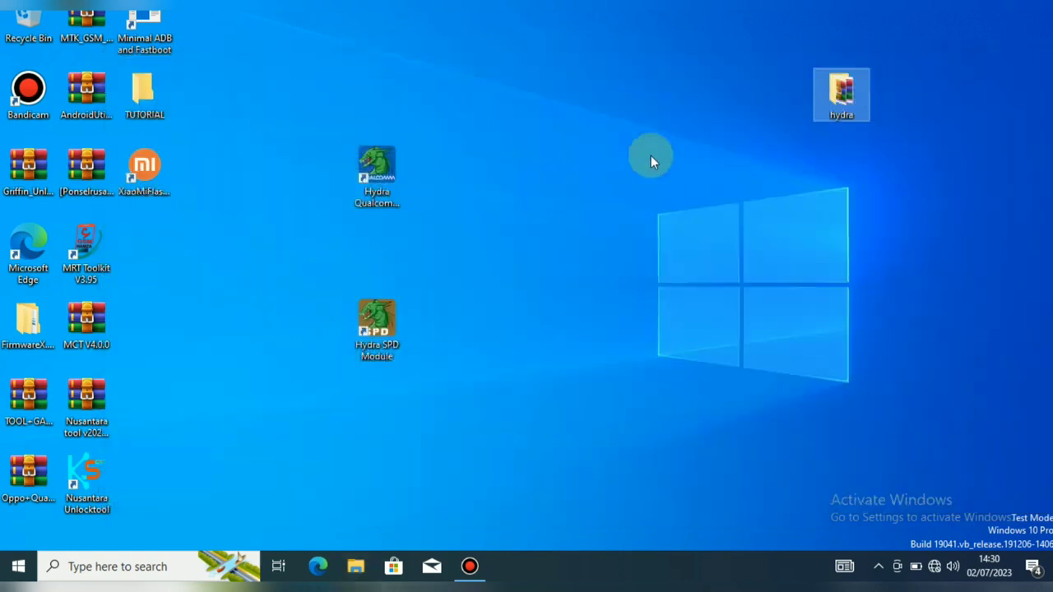
pyautogui.rightClick(402, 190)
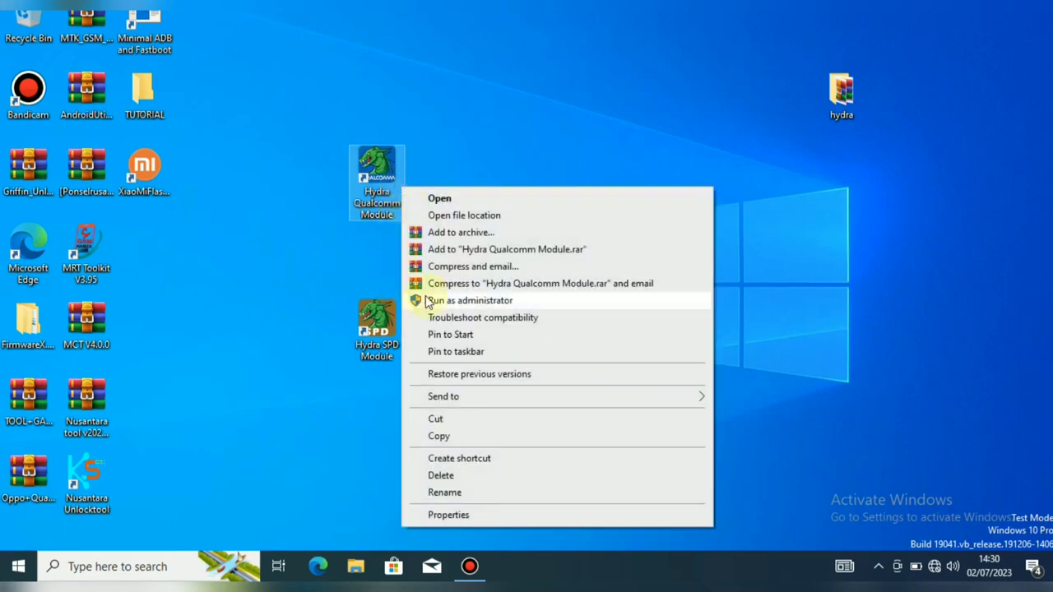
pyautogui.click(465, 301)
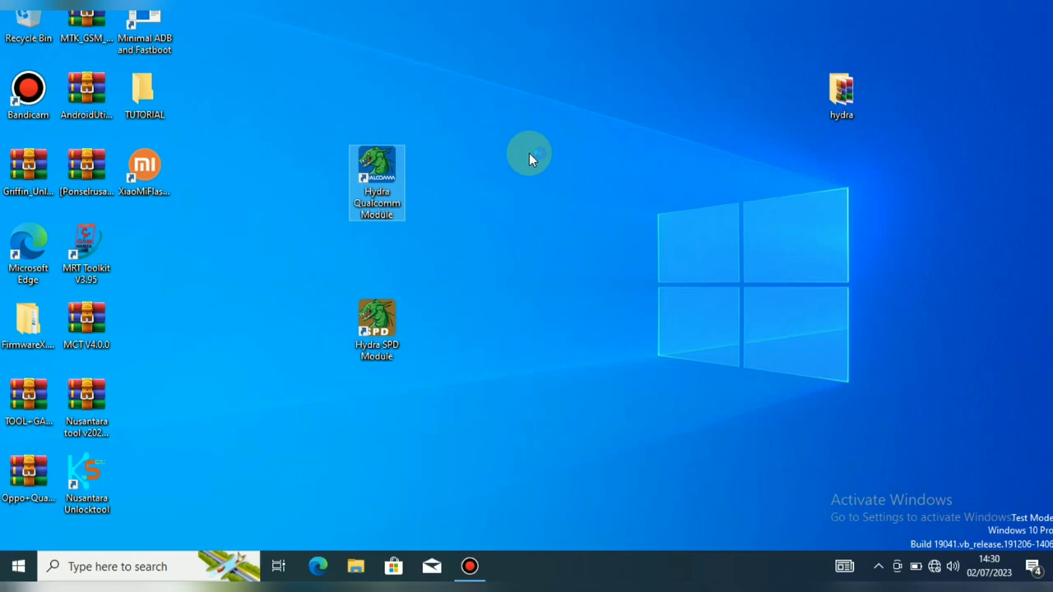
# Dismiss the HUMTool update notice and open the Time & Language date and time page in Windows Settings
pyautogui.click(537, 211)
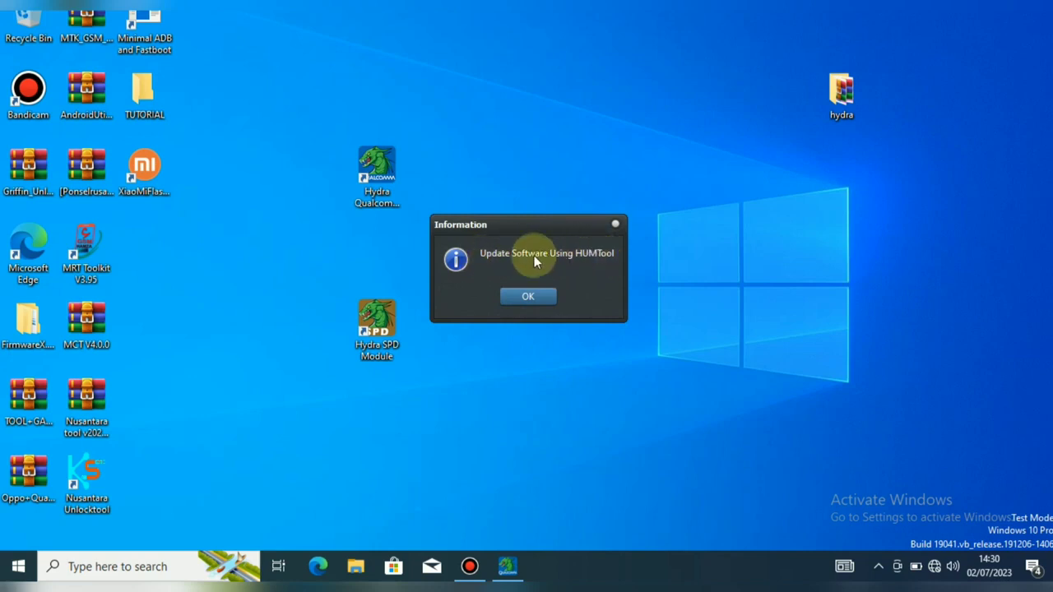
pyautogui.click(613, 226)
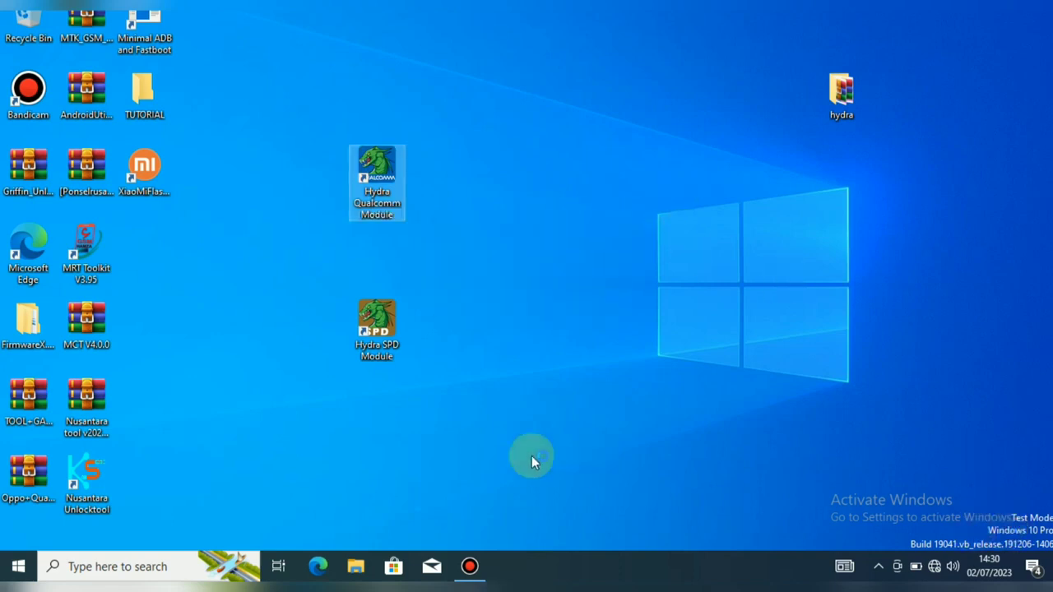
pyautogui.click(210, 566)
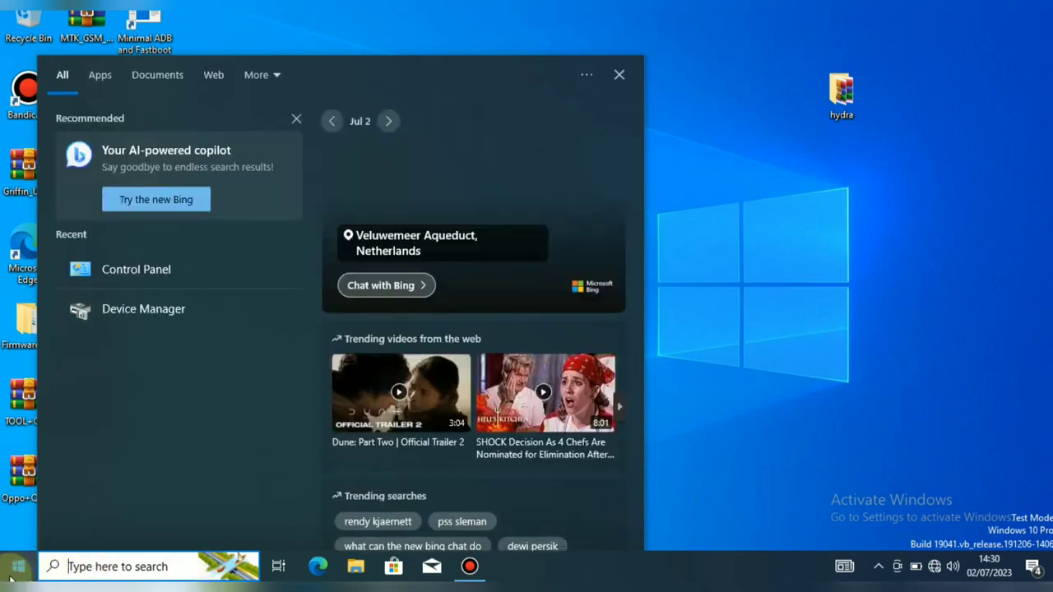
pyautogui.click(15, 572)
pyautogui.moveTo(19, 496)
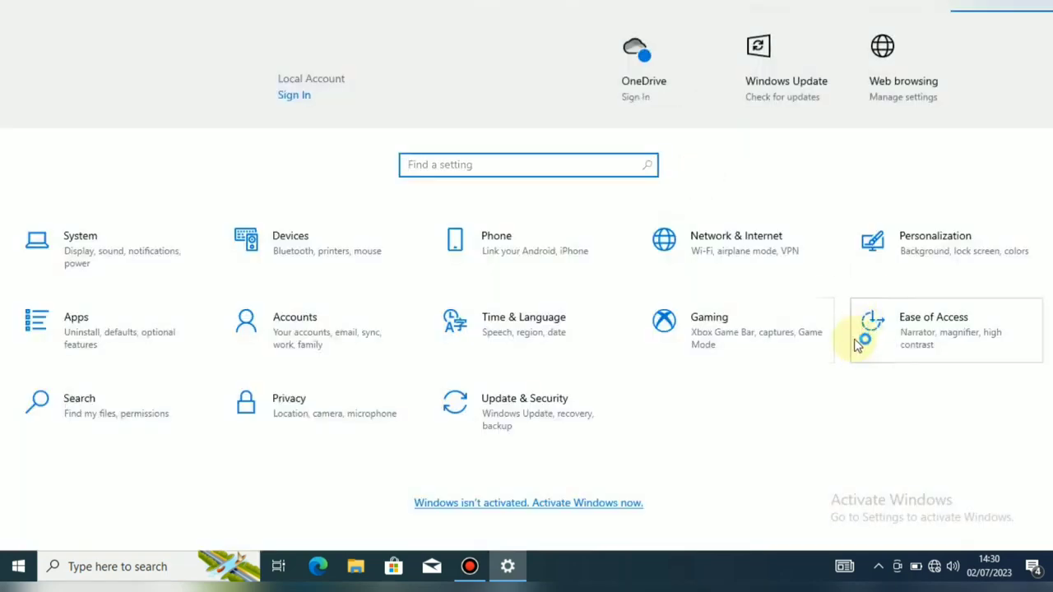
pyautogui.click(504, 324)
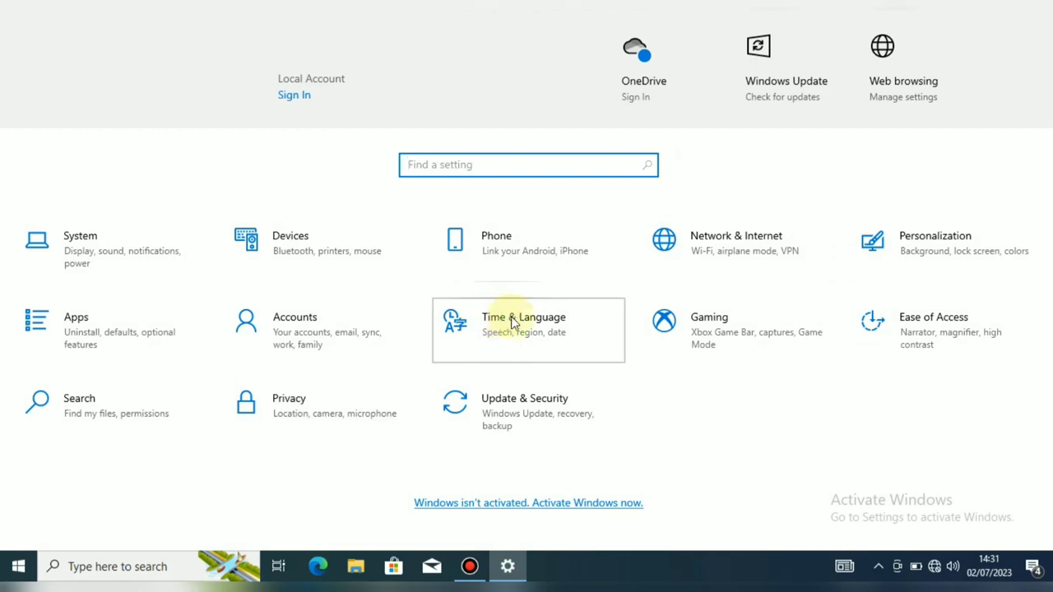
pyautogui.click(512, 323)
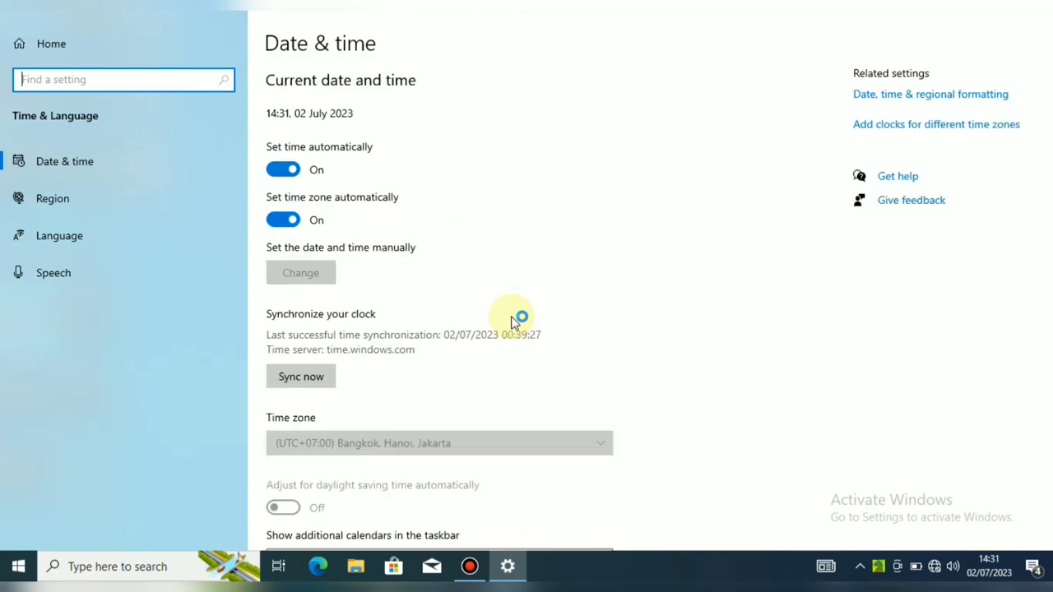
# Turn off automatic time and automatic time zone, and manually change the year of the system date to 2018
pyautogui.click(276, 217)
pyautogui.click(278, 170)
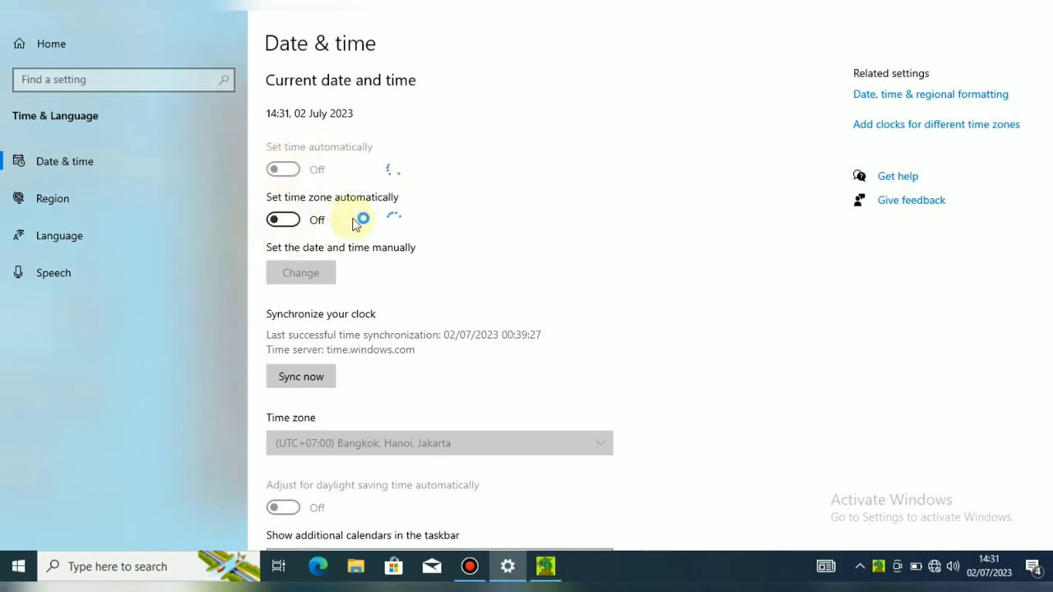
pyautogui.click(307, 278)
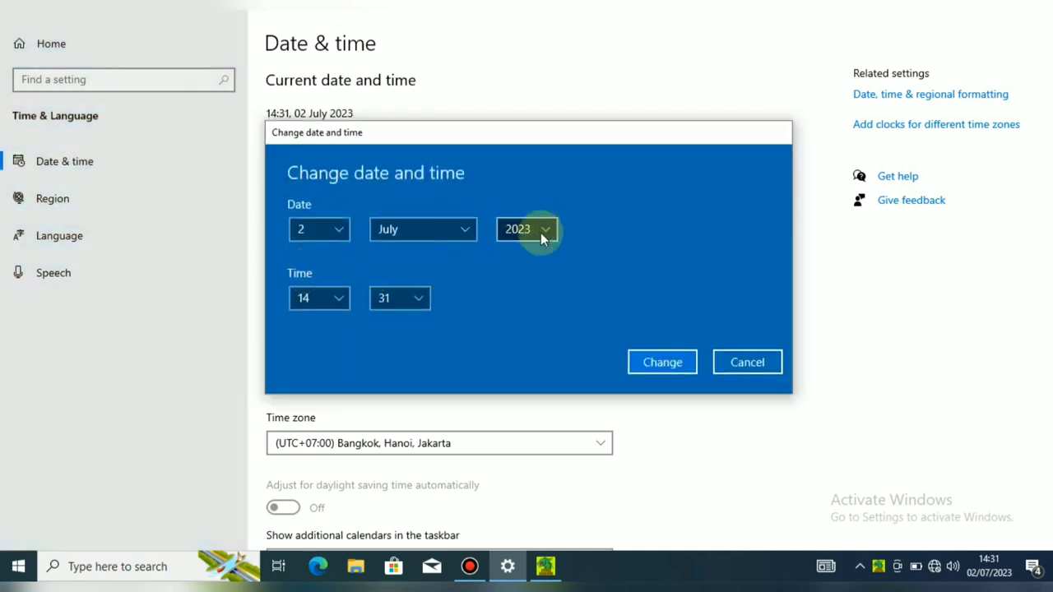
pyautogui.click(540, 233)
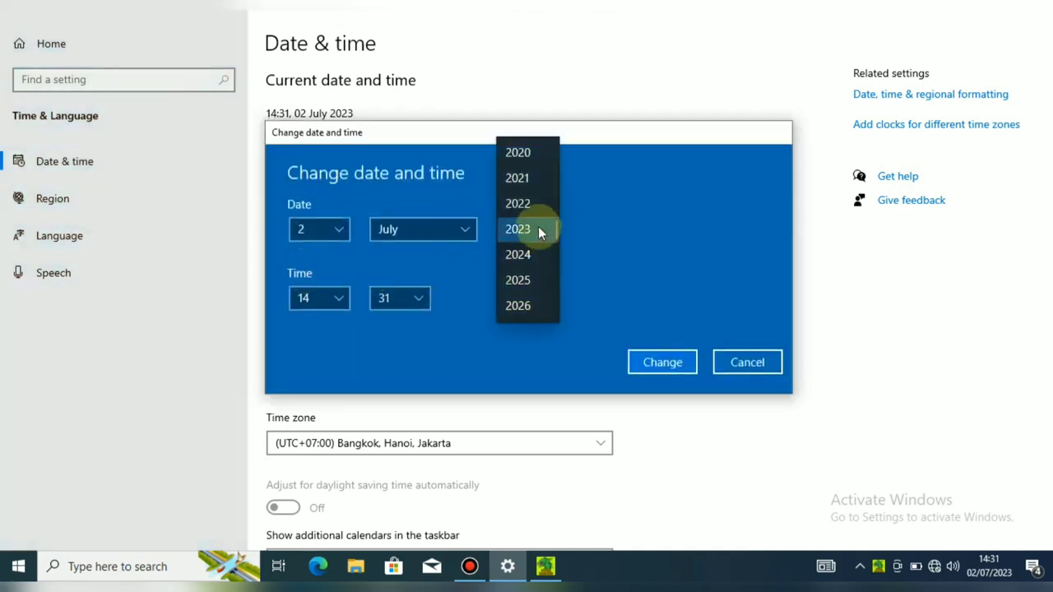
pyautogui.scroll(1, 538, 227)
pyautogui.scroll(1, 527, 269)
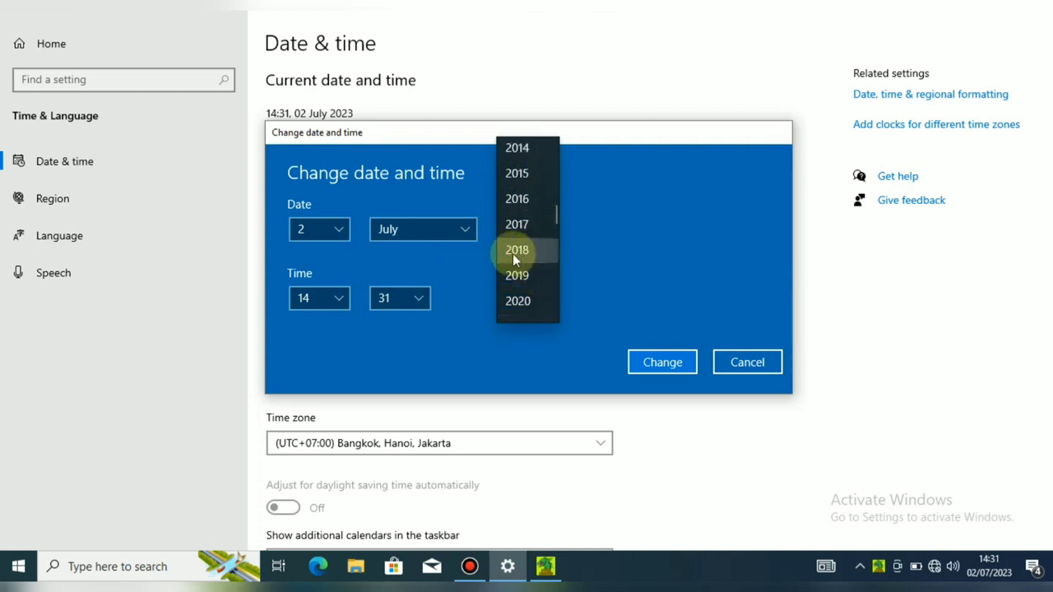
pyautogui.click(516, 253)
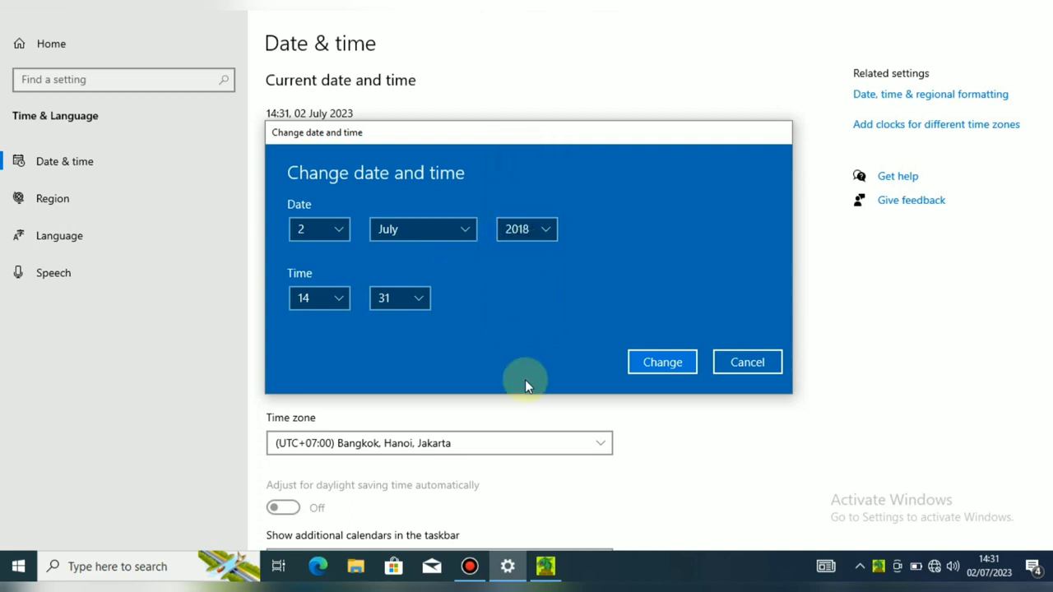
pyautogui.click(652, 364)
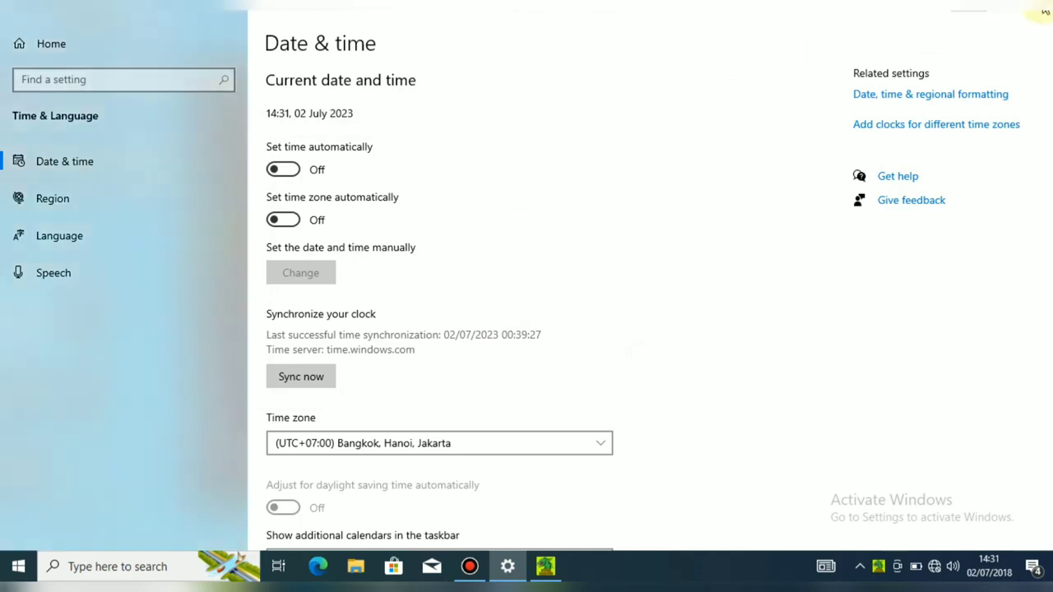
# Close Windows Settings and exit the Hydra Update Manager Tool
pyautogui.click(1034, 11)
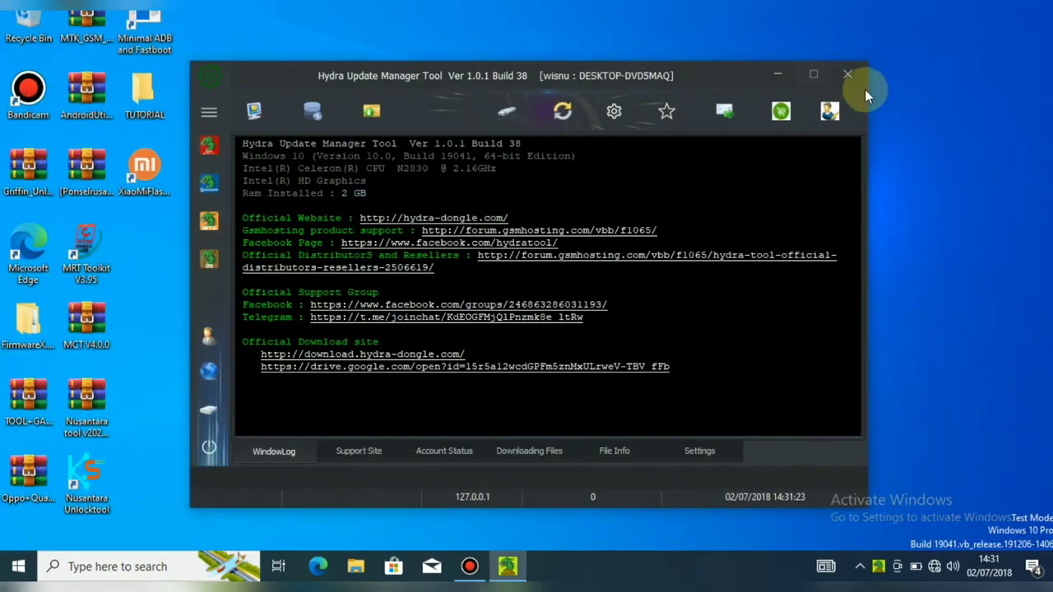
pyautogui.click(848, 74)
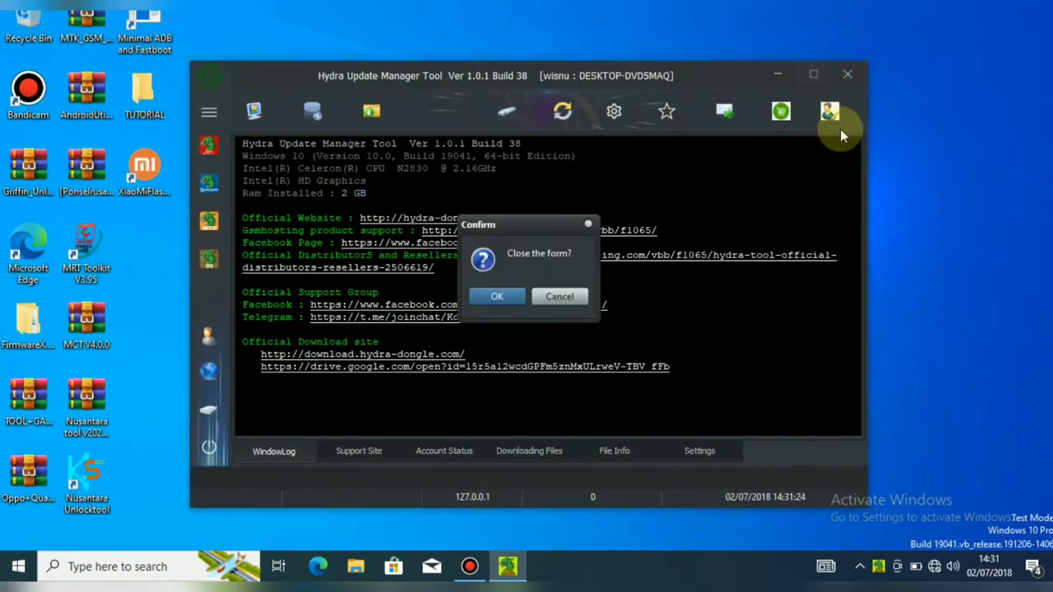
pyautogui.click(498, 297)
pyautogui.rightClick(757, 178)
pyautogui.click(812, 225)
pyautogui.rightClick(625, 237)
pyautogui.click(665, 282)
pyautogui.rightClick(663, 261)
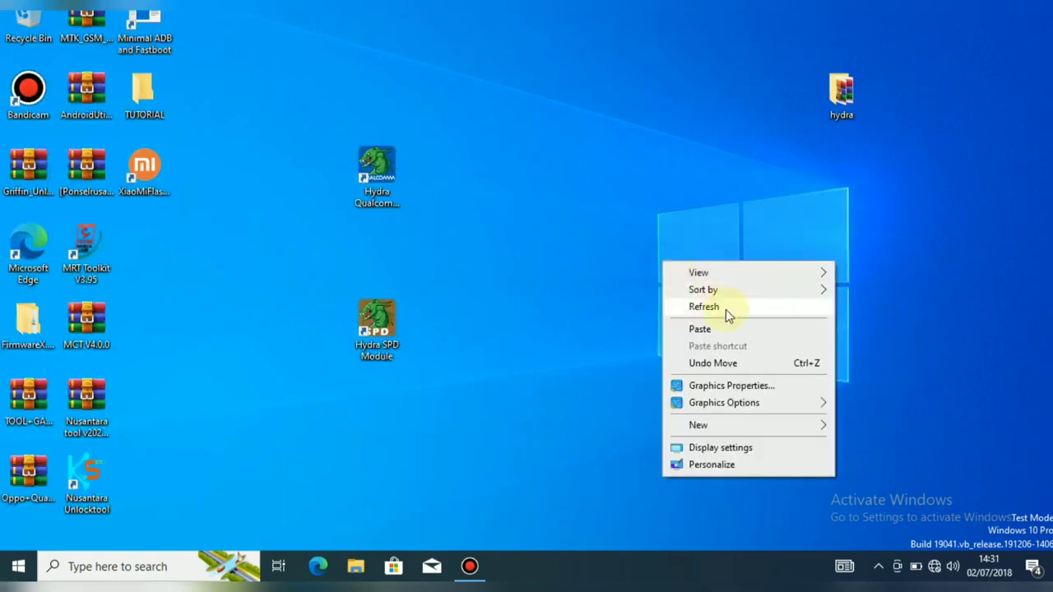
pyautogui.click(725, 306)
# Launch the Hydra Qualcomm Module from its desktop shortcut as administrator
pyautogui.rightClick(382, 171)
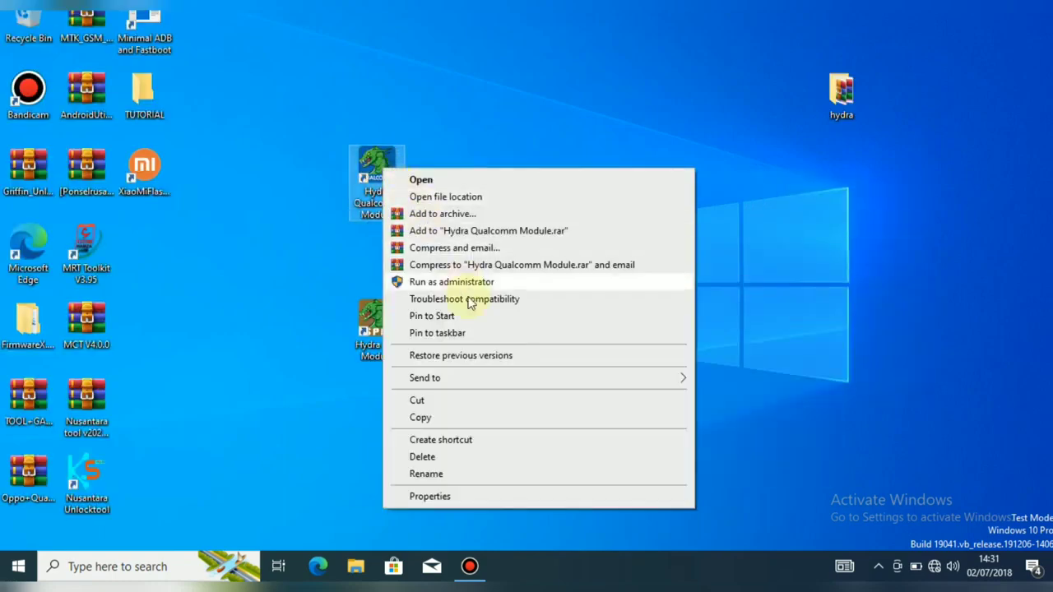
pyautogui.click(417, 283)
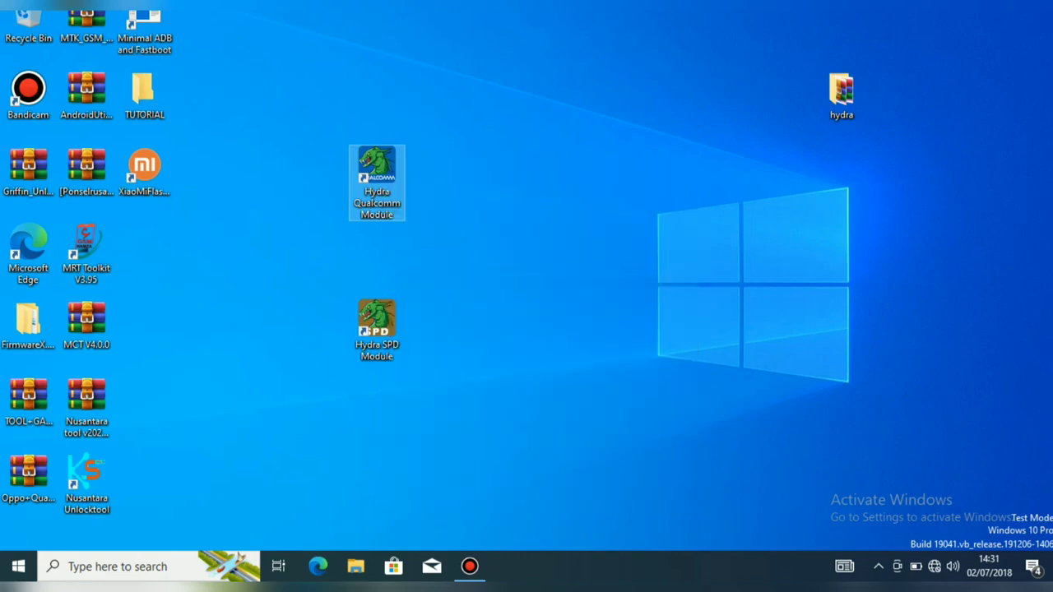
pyautogui.click(433, 397)
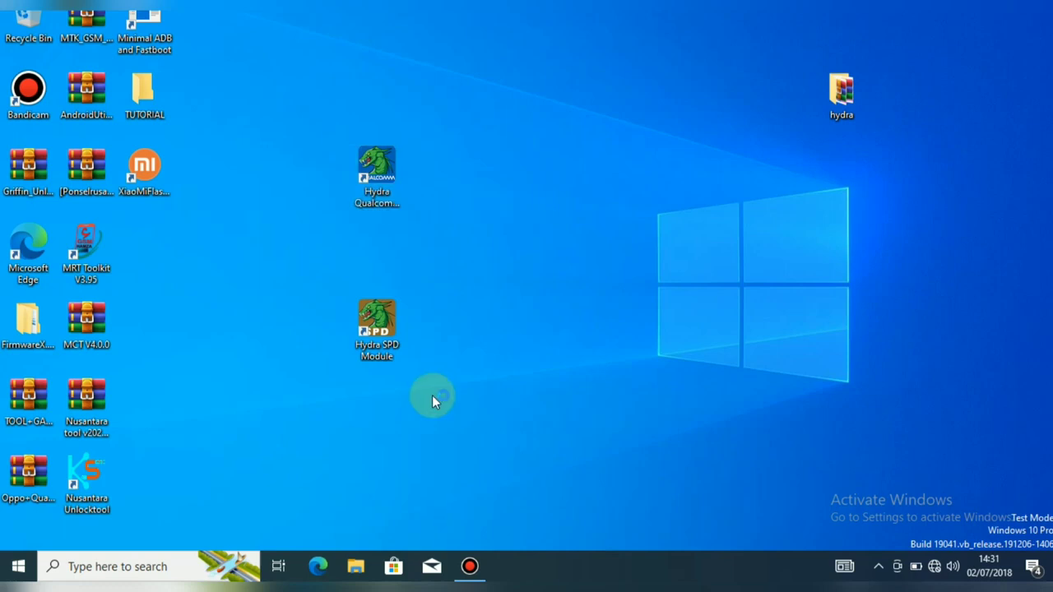
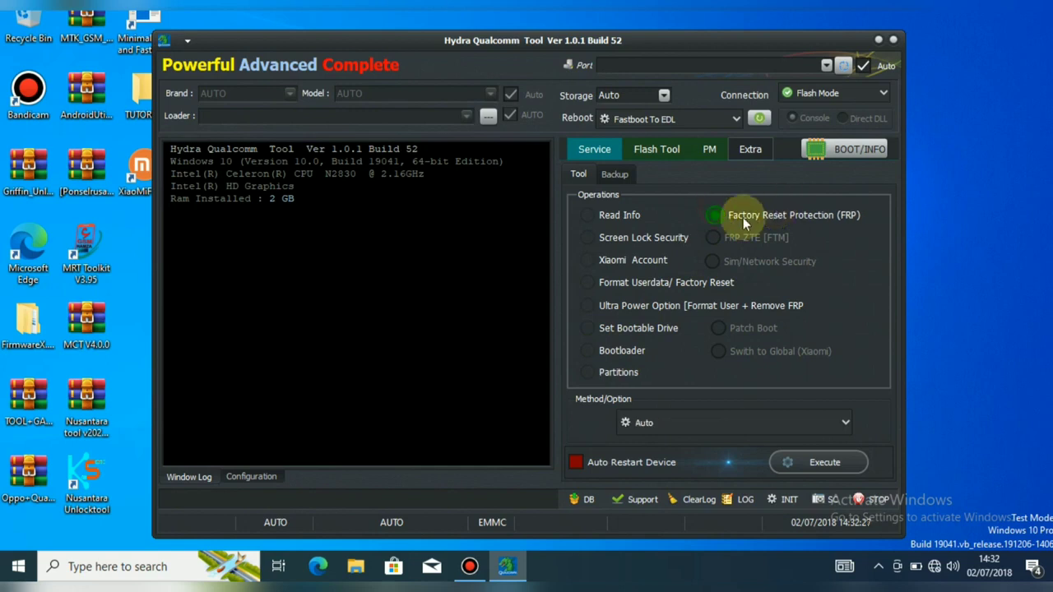
# Look through the Flash Tool, PM and Extra functions of the Hydra Qualcomm Tool and close the program
pyautogui.click(650, 149)
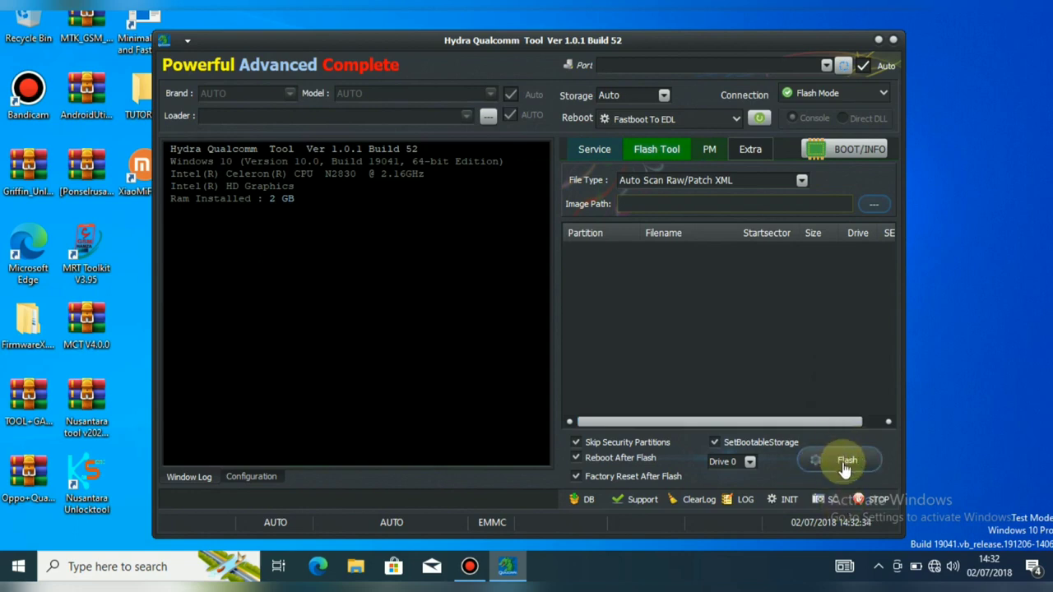
pyautogui.click(705, 153)
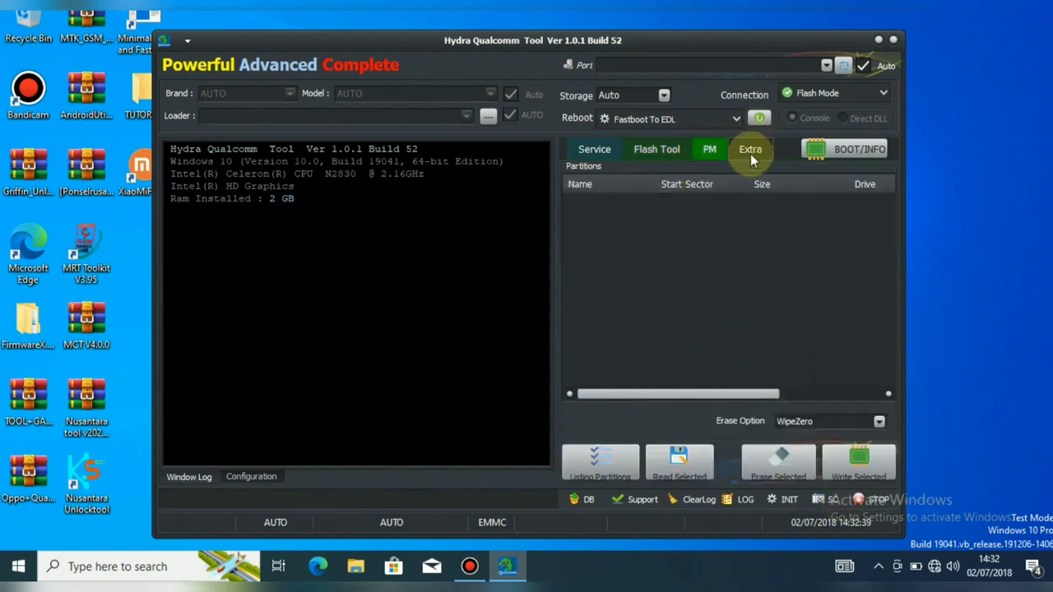
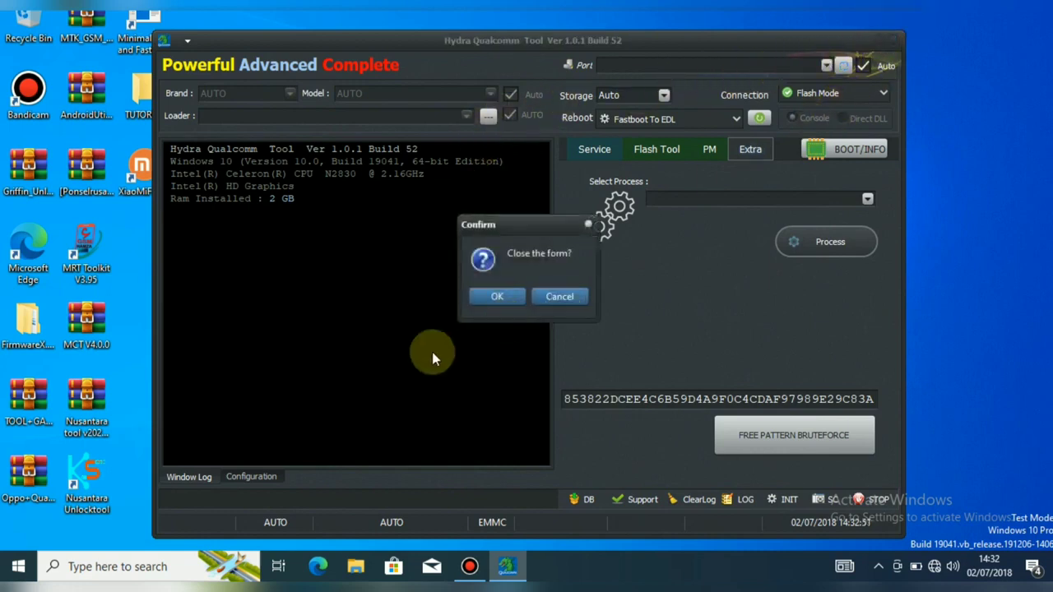
pyautogui.click(497, 297)
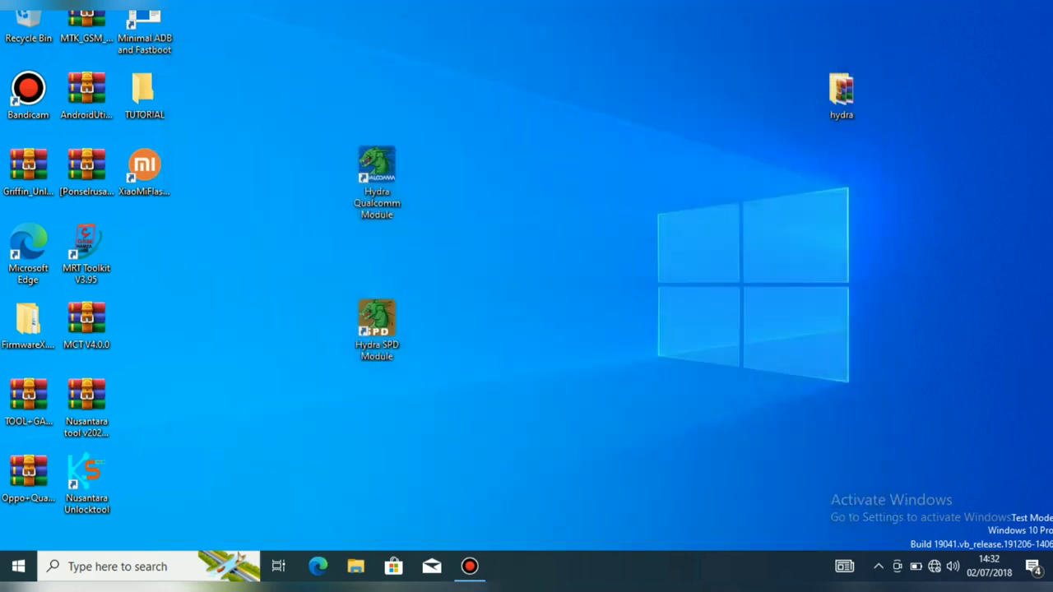
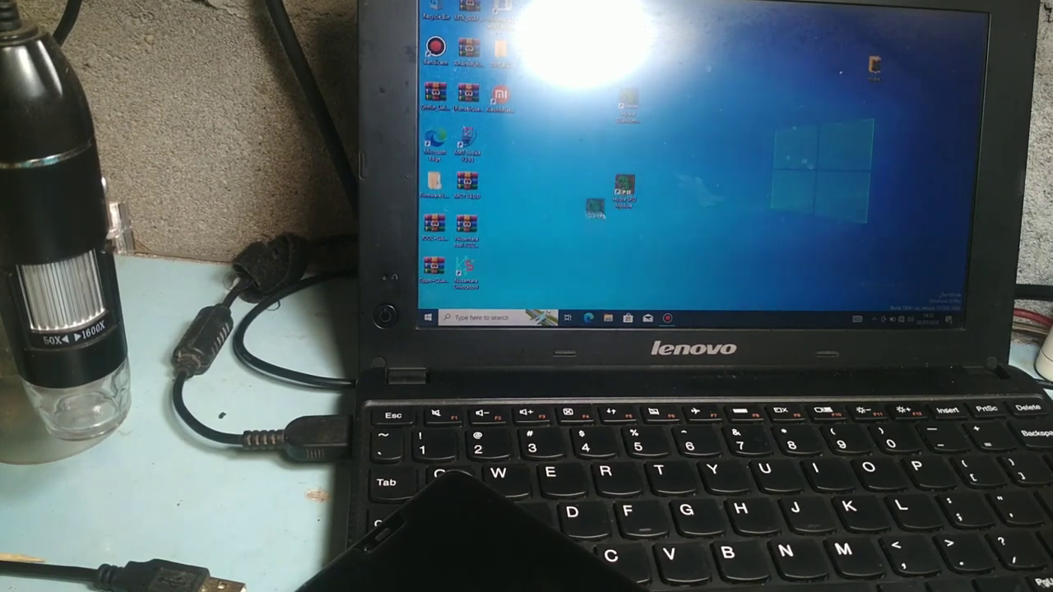
# Launch the Hydra SPD Module from its desktop shortcut as administrator and allow it to make changes to the device
pyautogui.rightClick(596, 194)
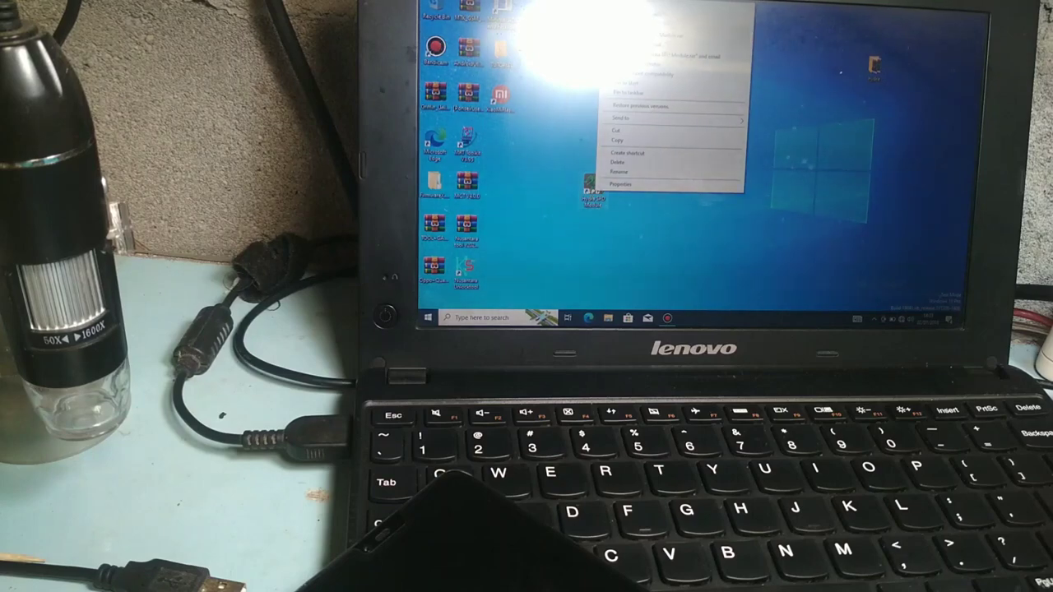
pyautogui.click(635, 64)
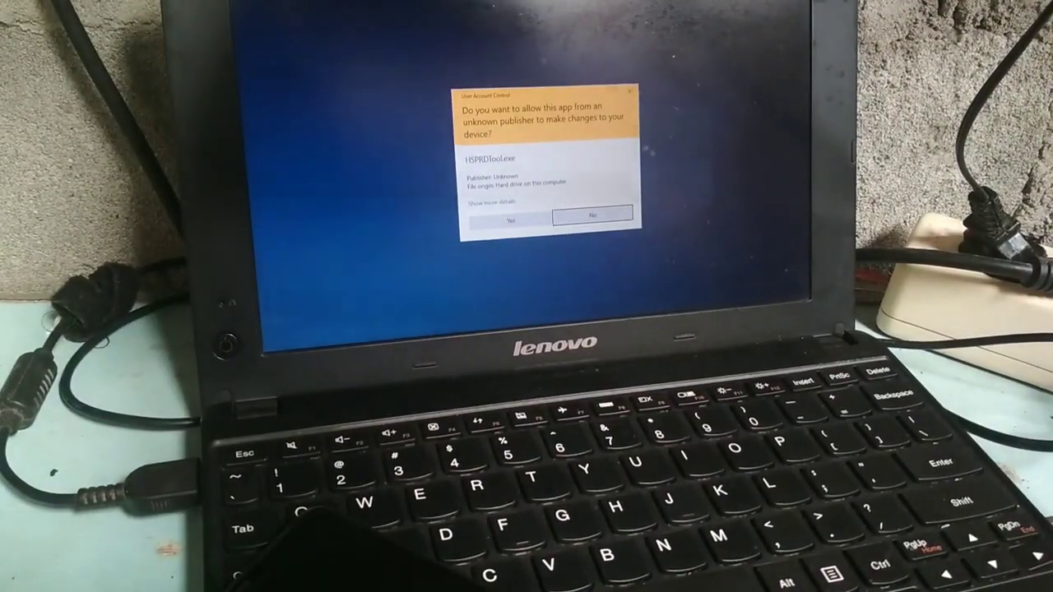
pyautogui.click(506, 224)
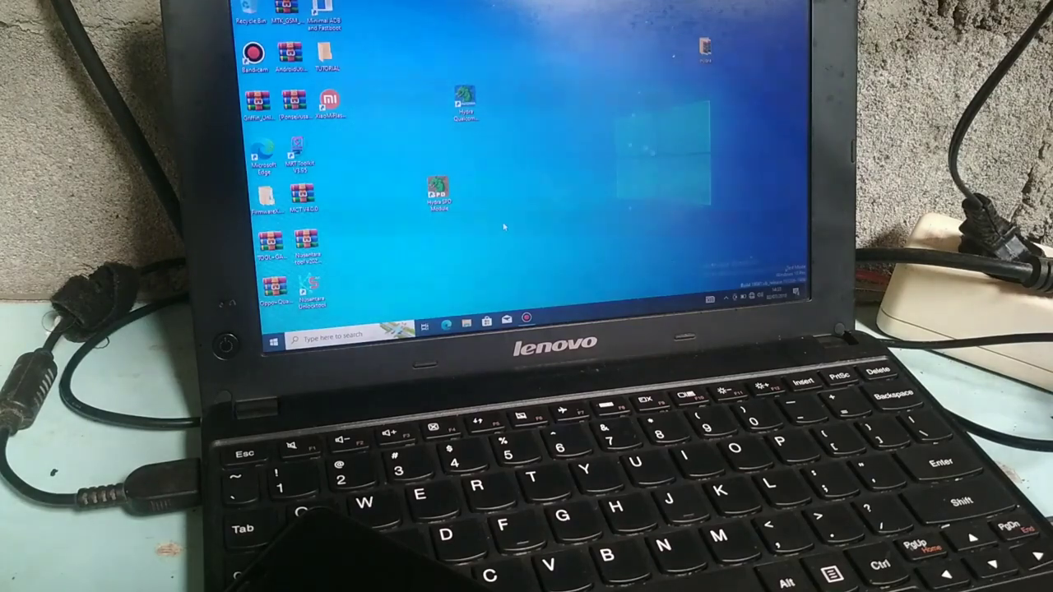
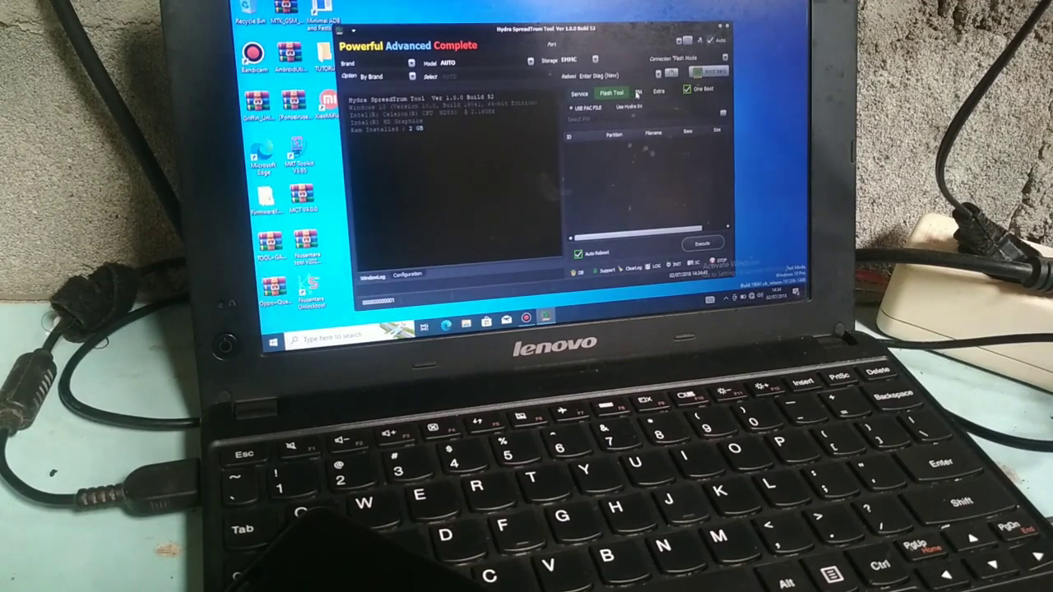
# Look through the PM and Extra functions of the Hydra SpreadTrum Tool and check its phone model list
pyautogui.click(637, 93)
pyautogui.click(661, 92)
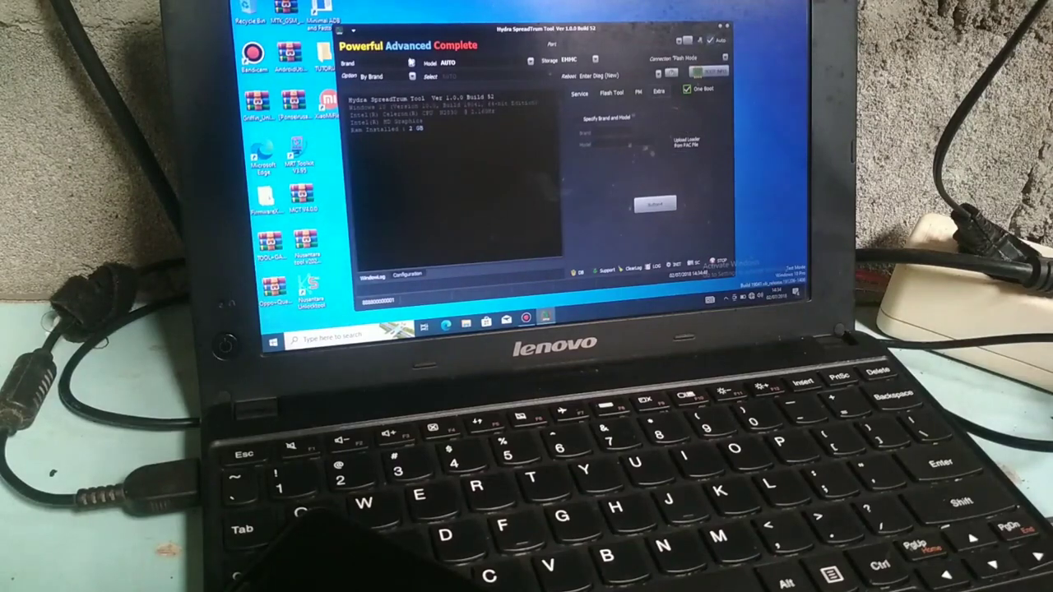
pyautogui.click(530, 62)
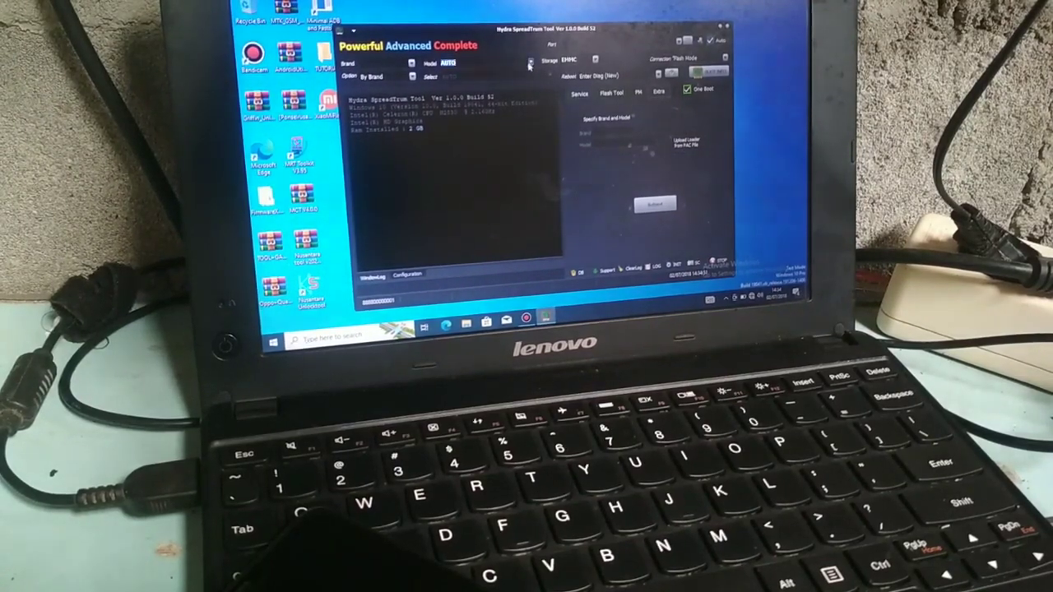
# Set the device option to Hydra Collections and browse the available .bin files without choosing a different one
pyautogui.click(411, 79)
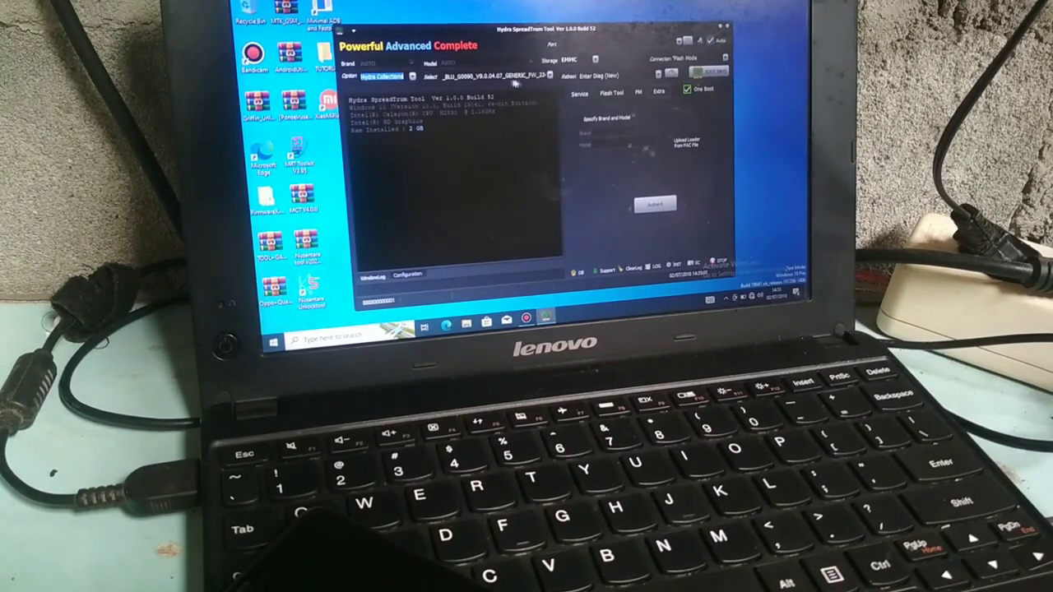
pyautogui.click(551, 77)
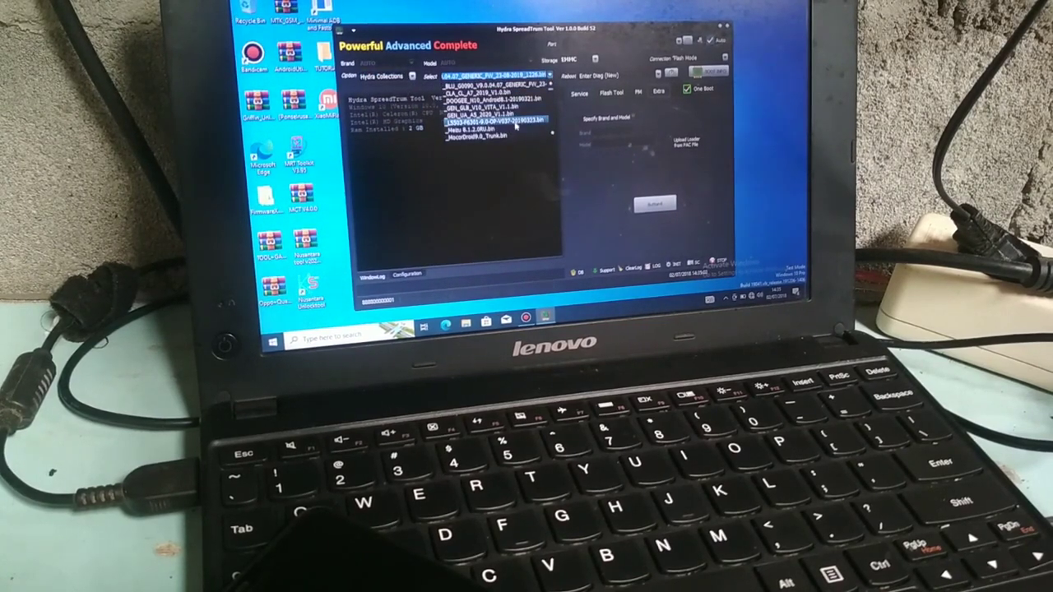
pyautogui.click(507, 173)
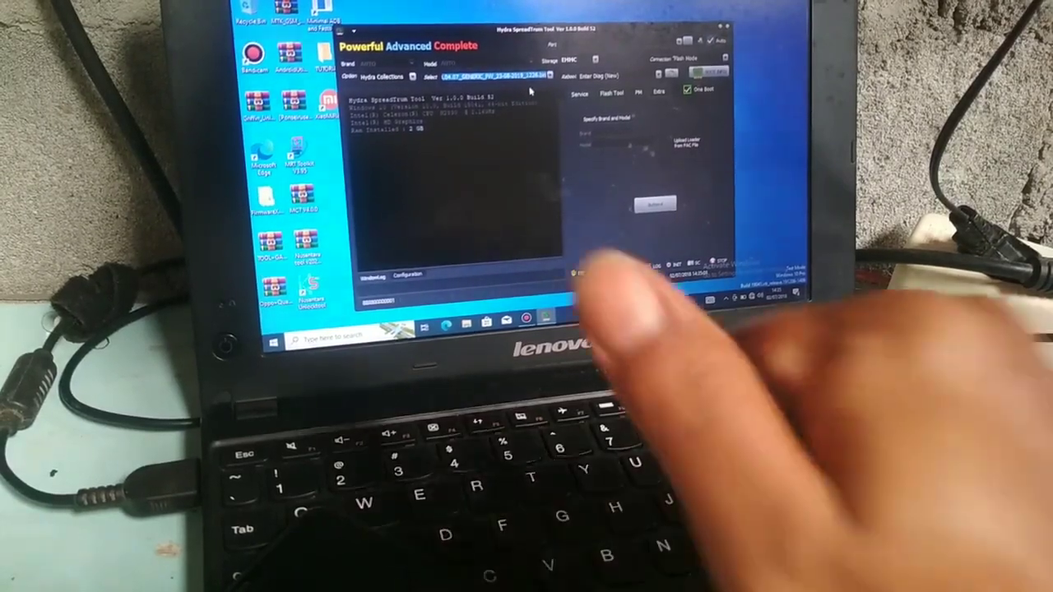